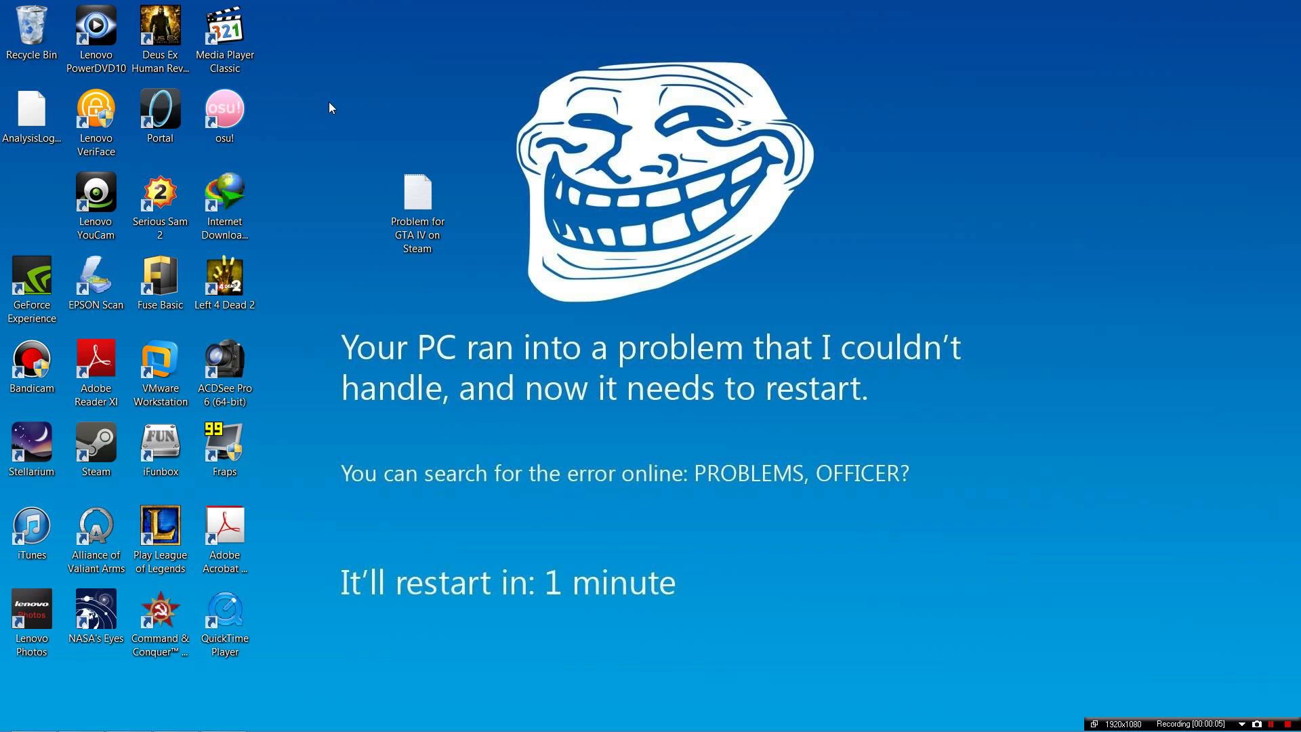
Launch Steam and start Grand Theft Auto IV from its library page.
click(105, 448)
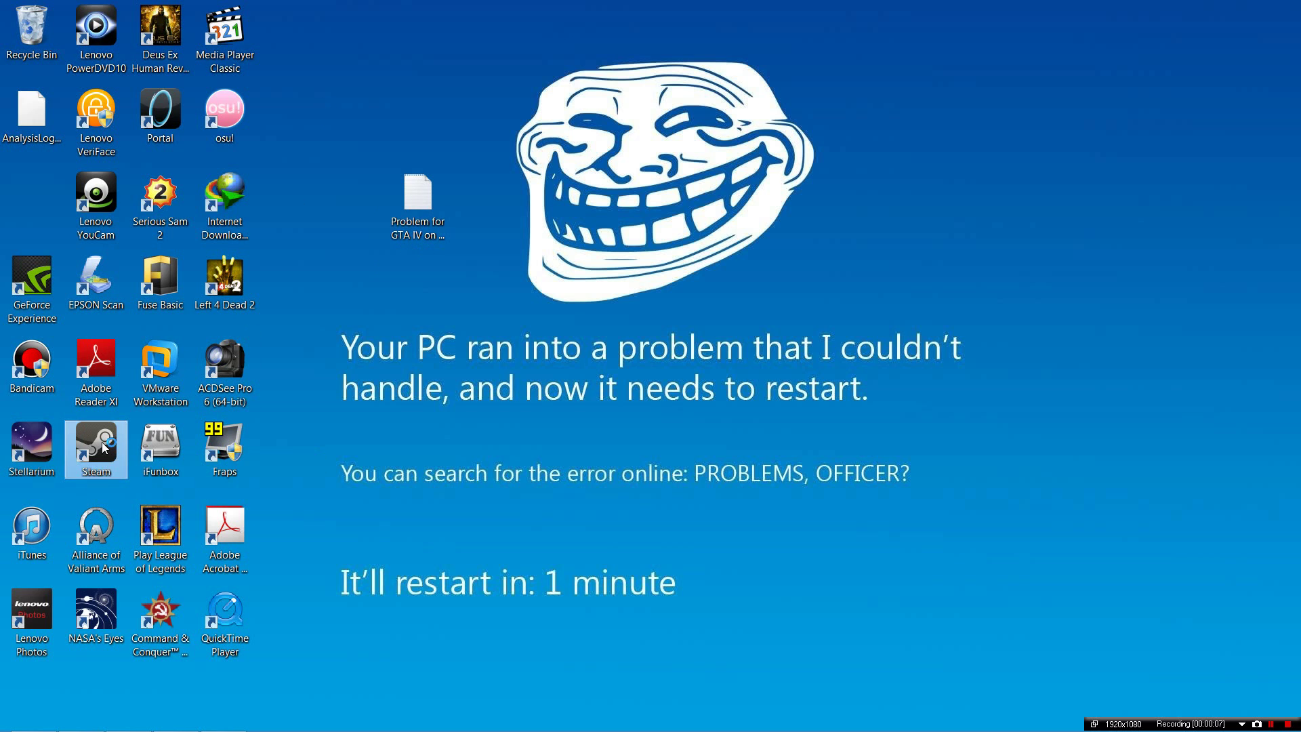
double_click(105, 447)
click(388, 34)
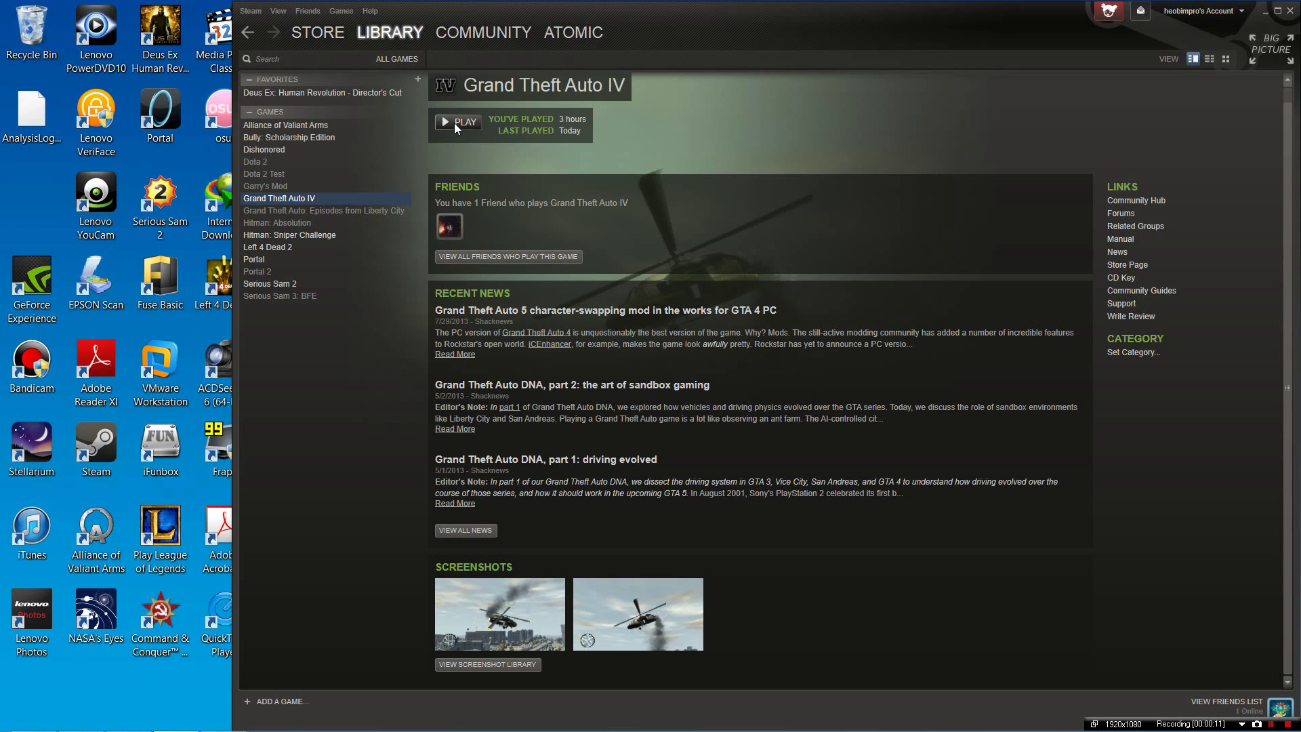
drag(1026, 18, 1044, 122)
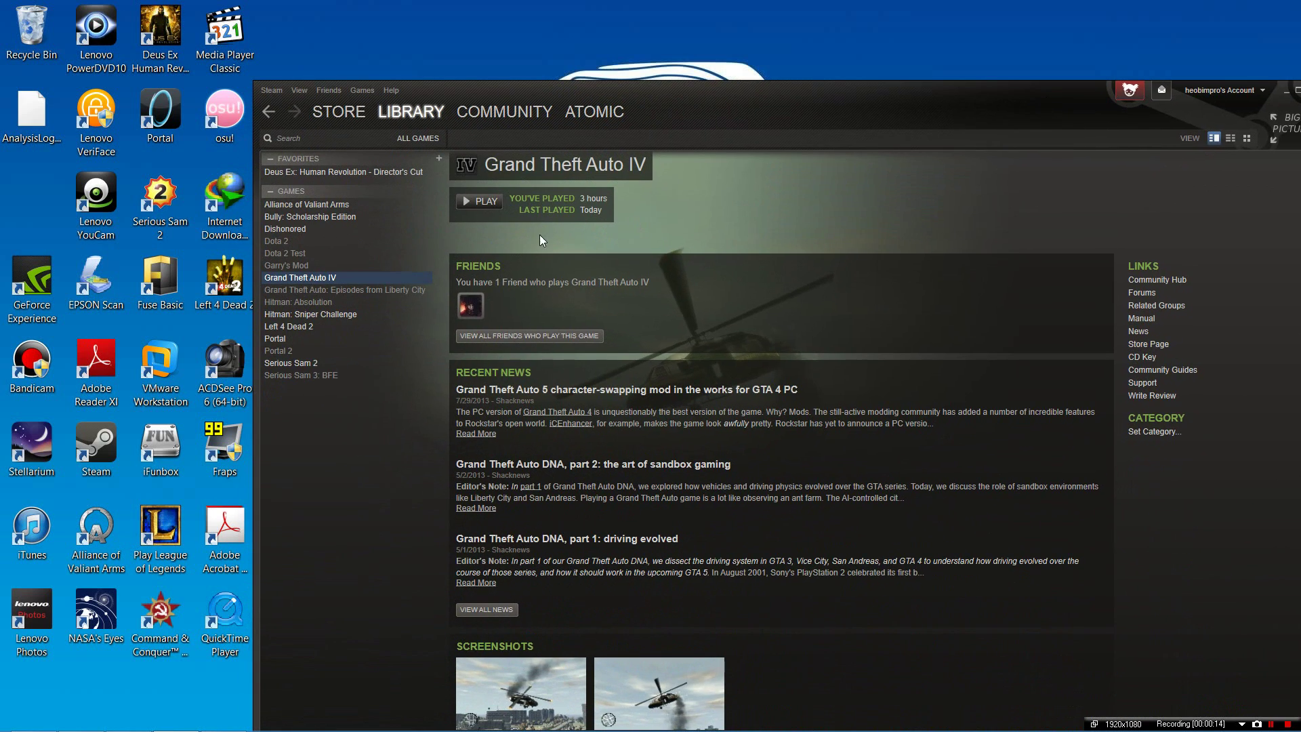
click(486, 202)
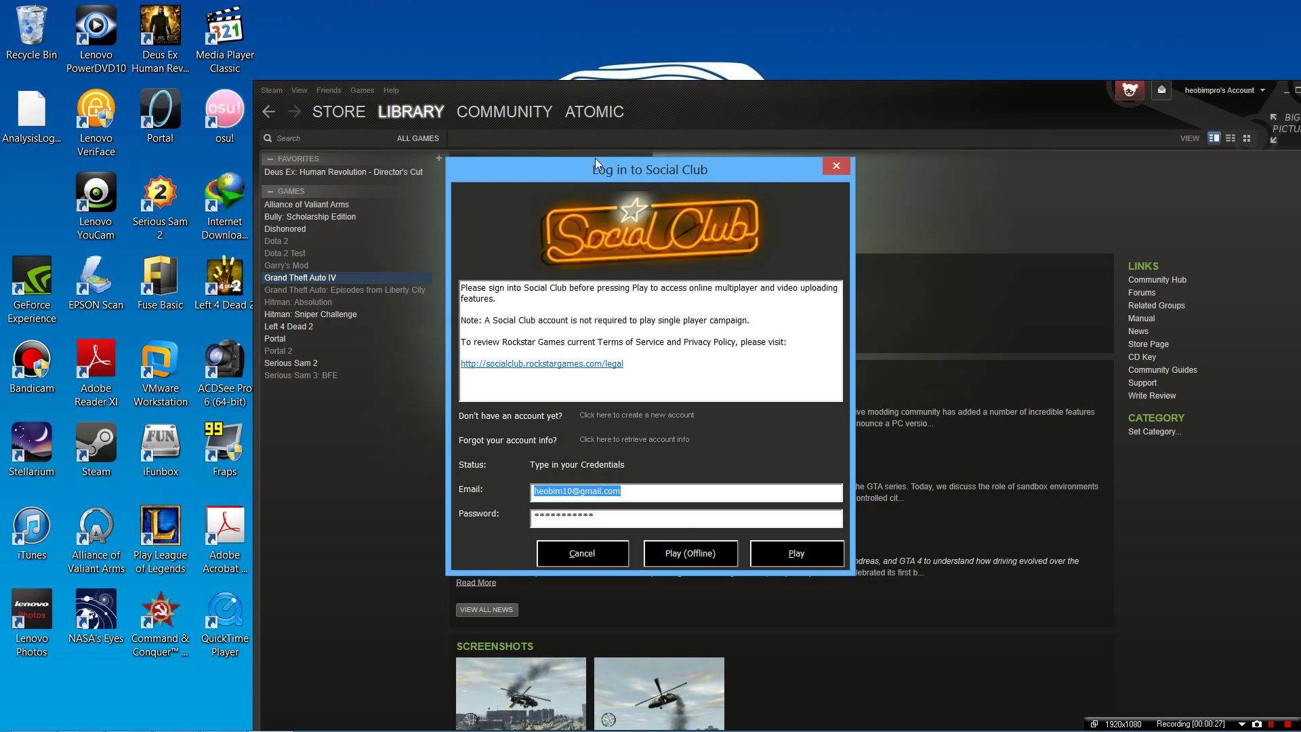
Dismiss the Social Club sign-in prompt and minimize Steam to the desktop.
drag(599, 168, 690, 173)
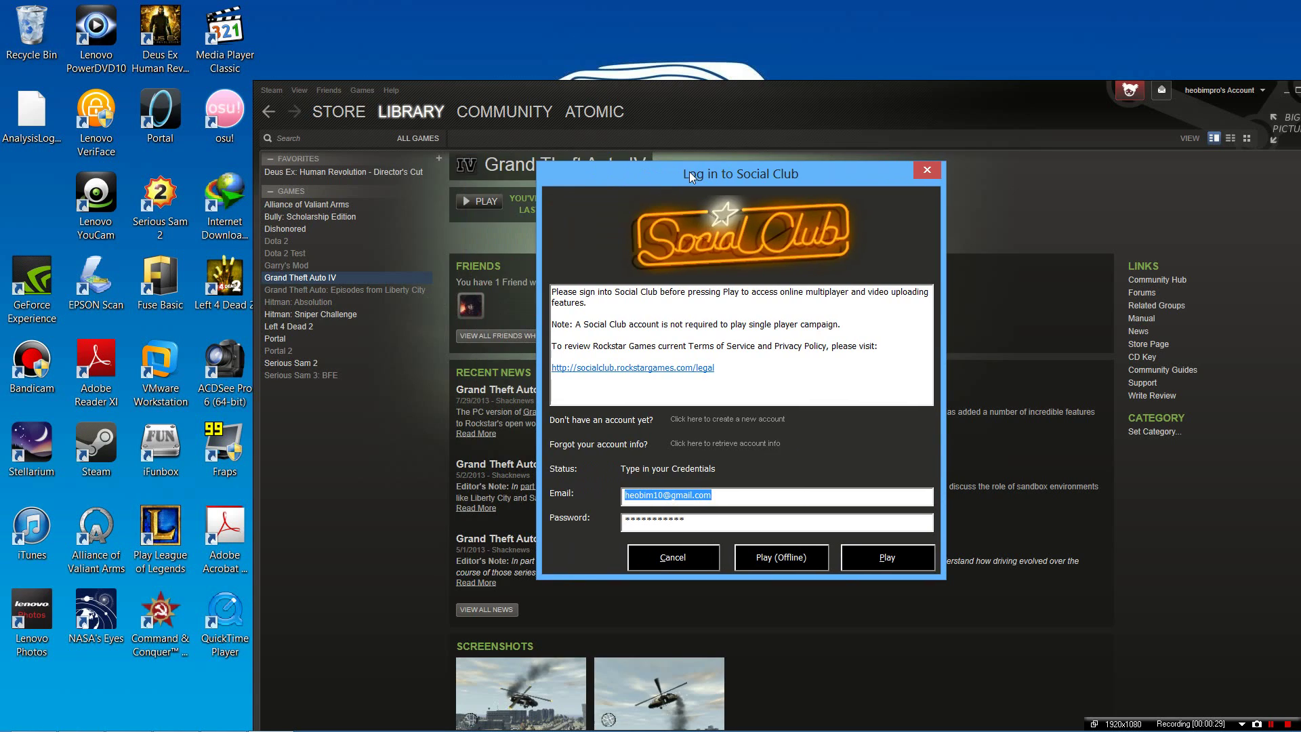
click(927, 170)
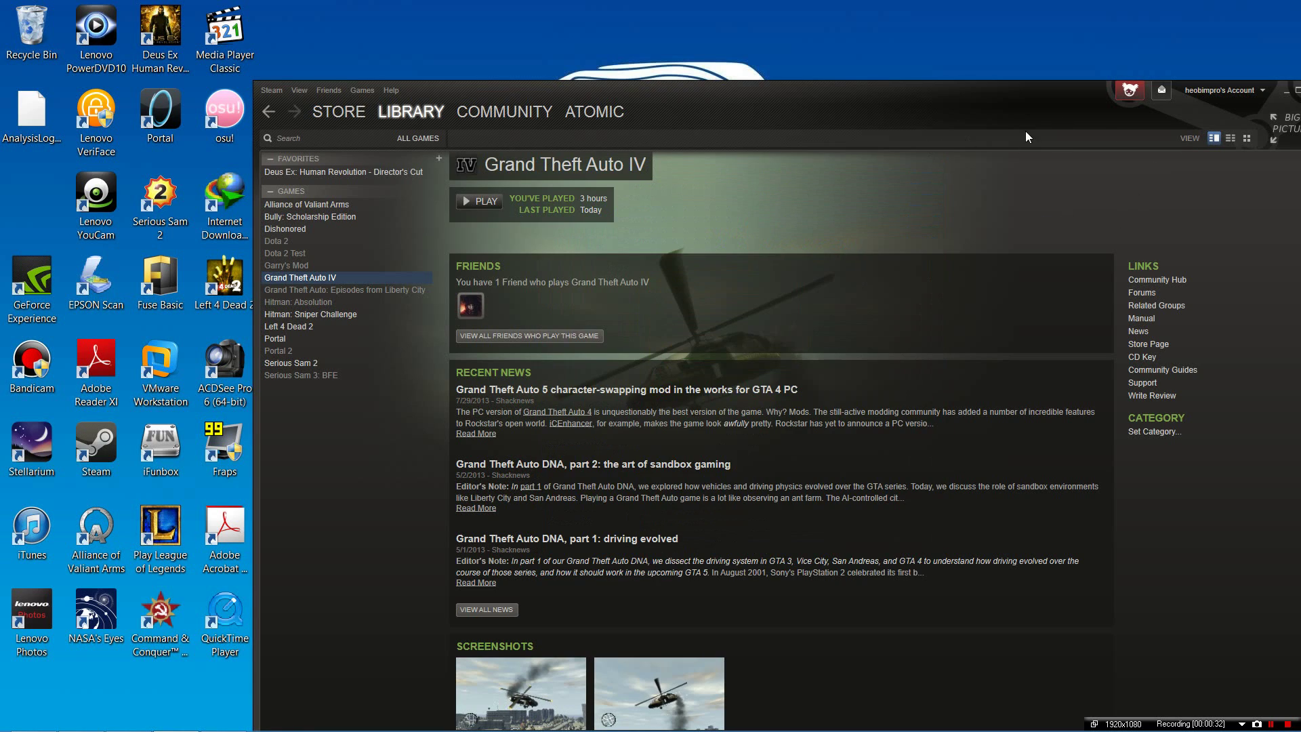
click(1286, 91)
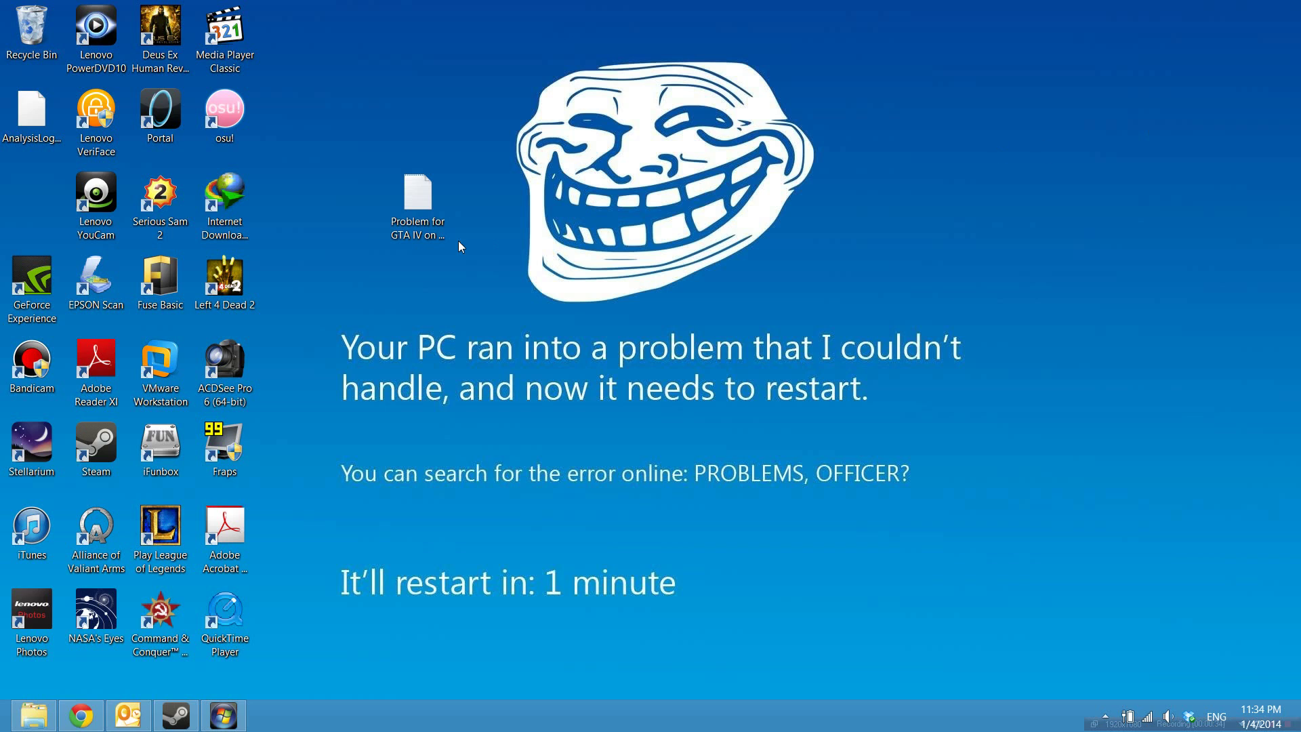
double_click(413, 222)
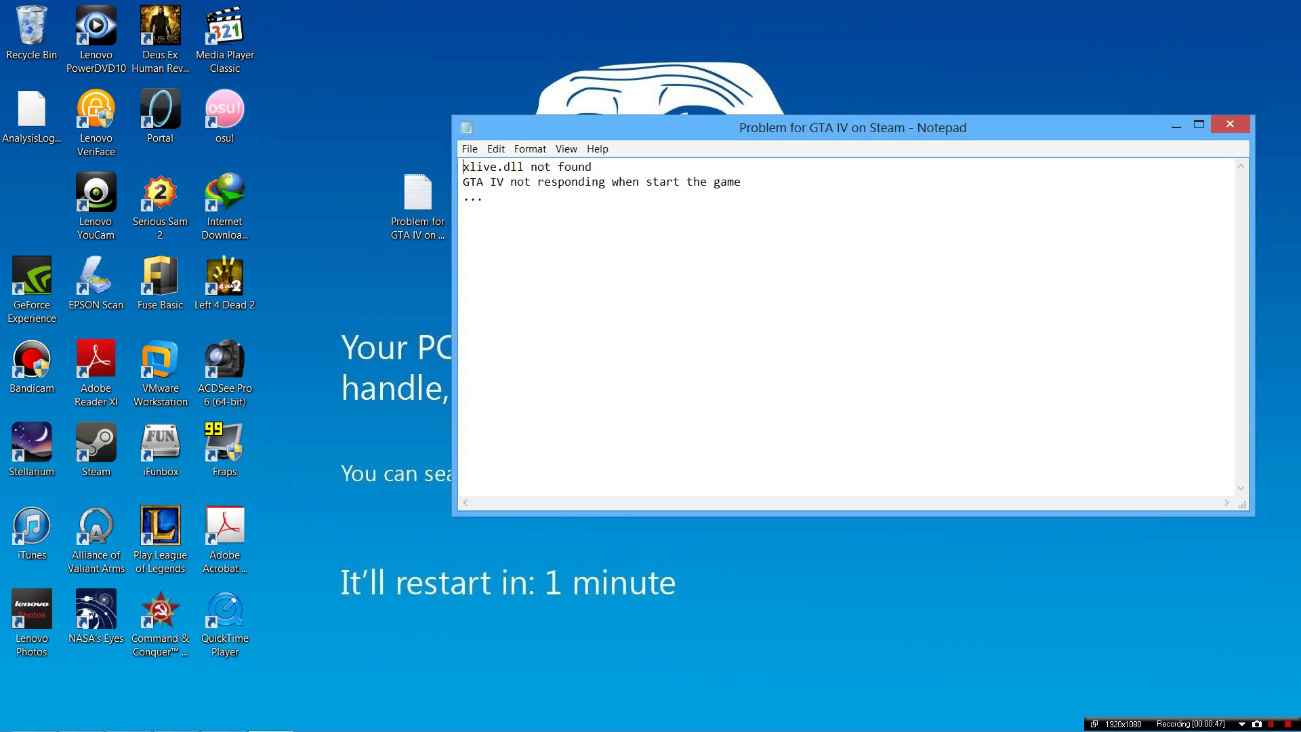
click(1240, 124)
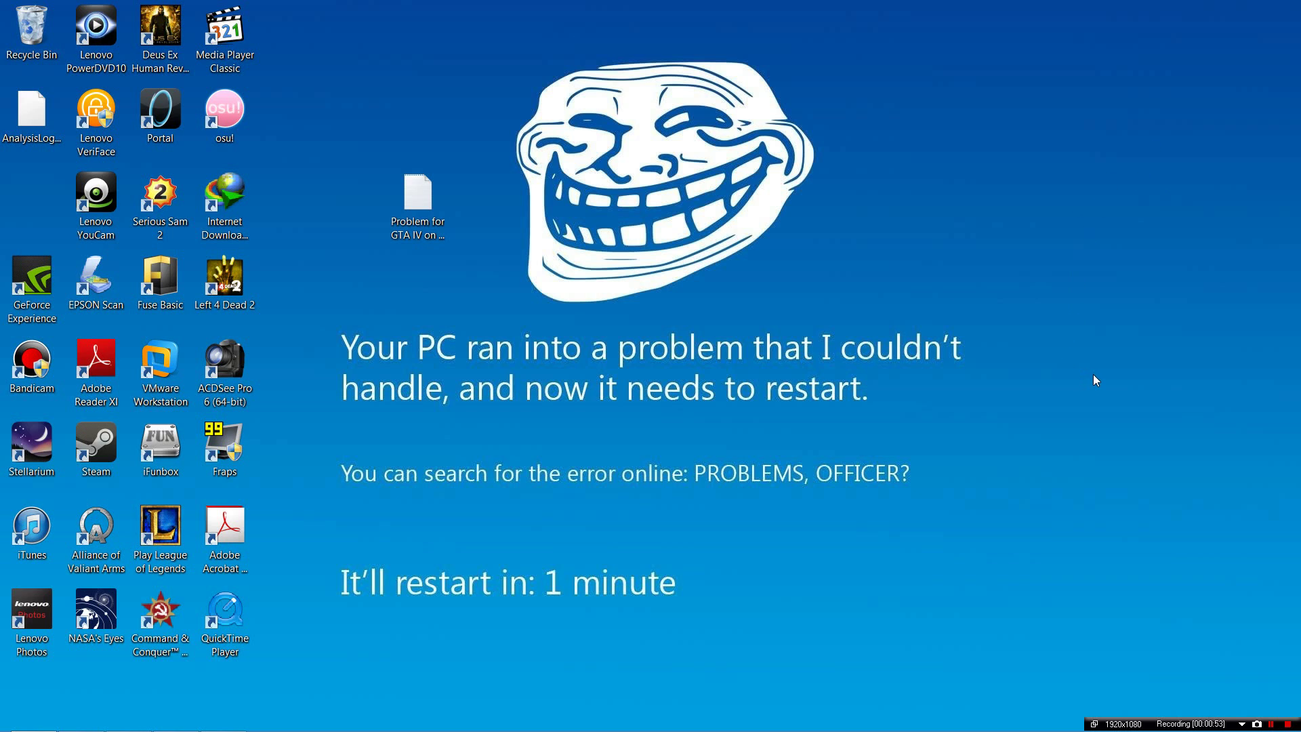
Confirm Games for Windows LIVE Redistributable 3.5.92.0 and Marketplace 3.5.67.0 are installed, then minimize the windows.
mouse_move(1298, 3)
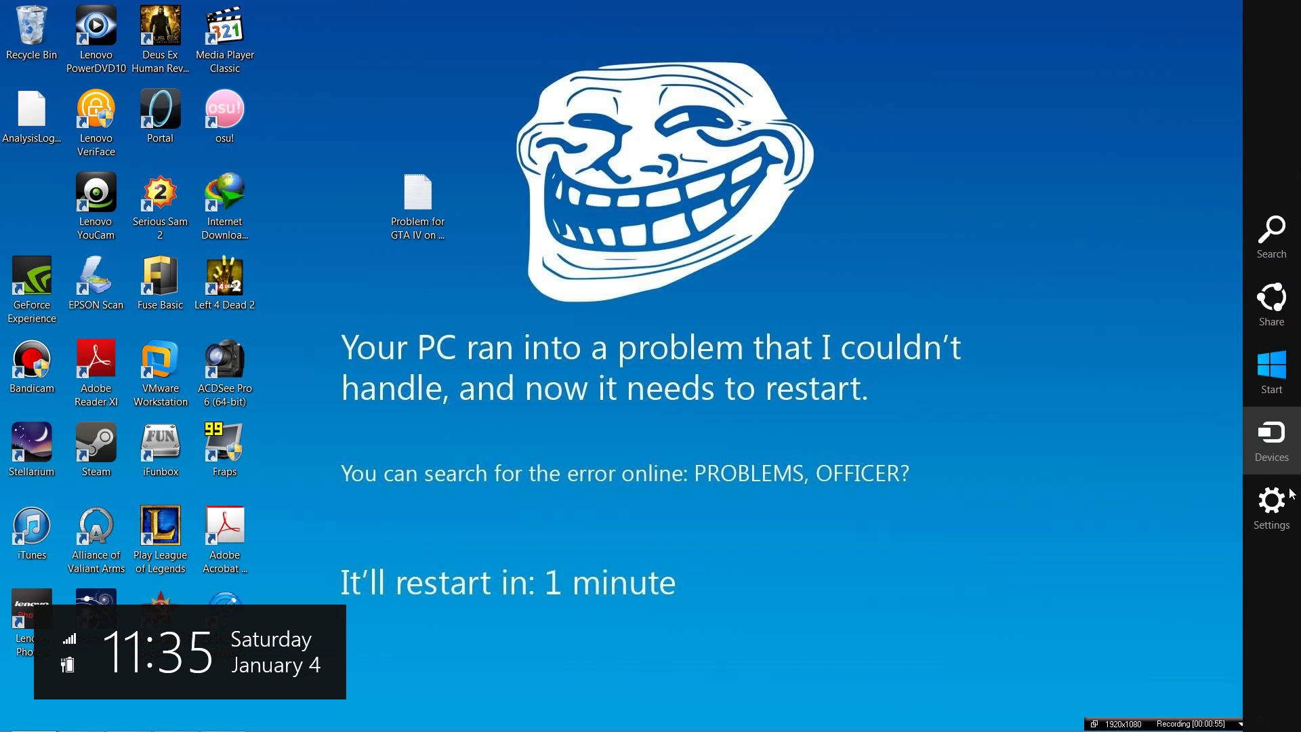
click(1272, 499)
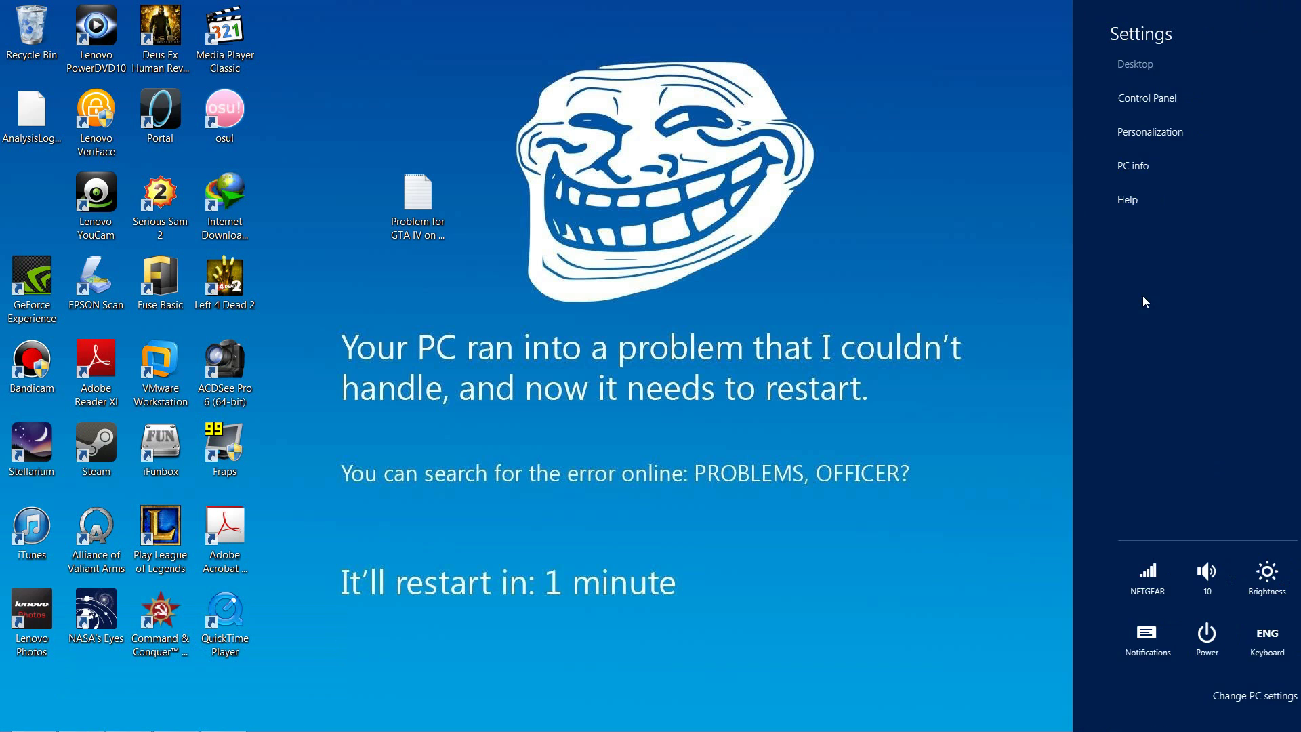
click(1140, 99)
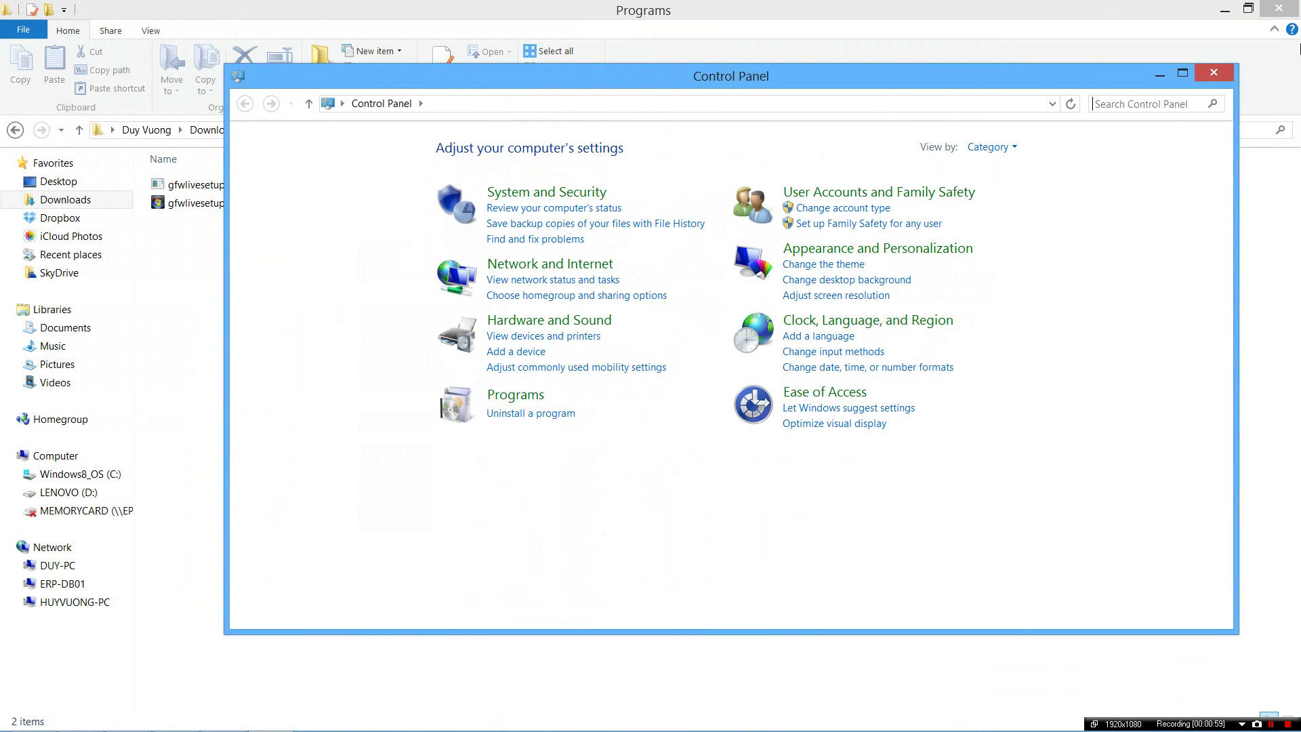
click(506, 416)
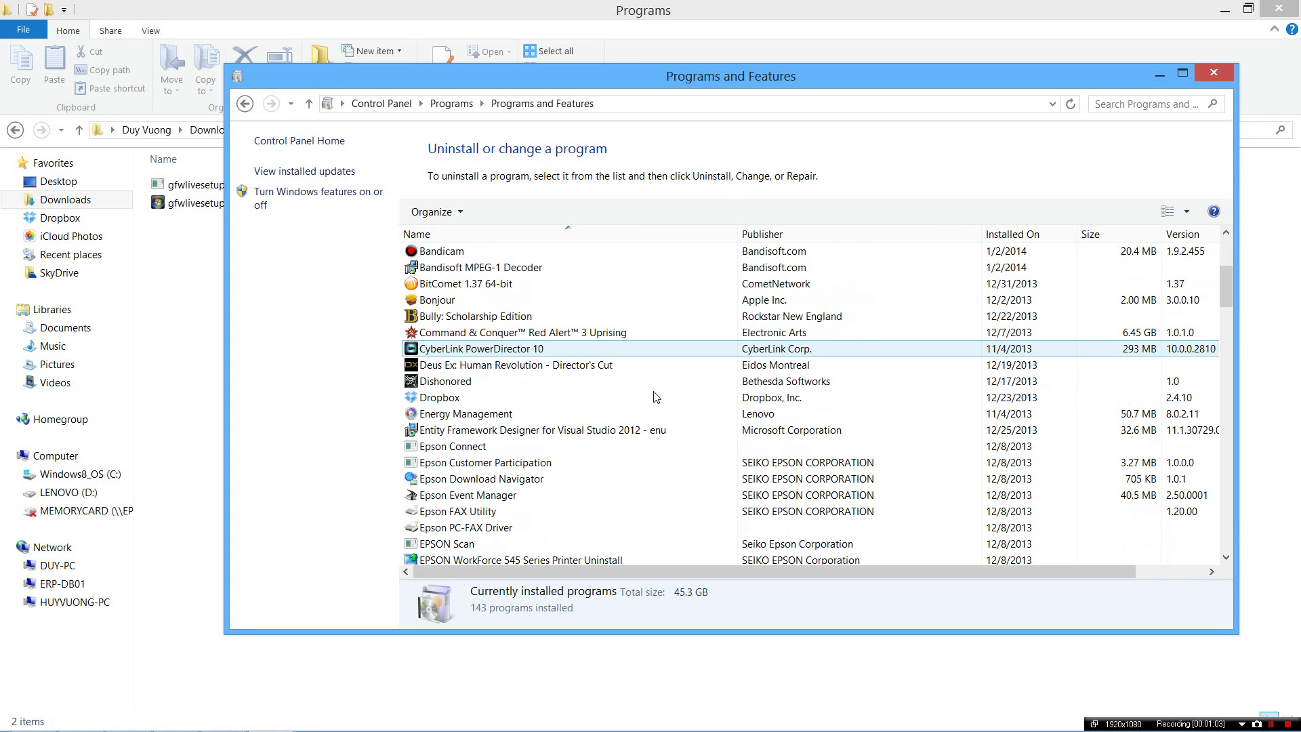
scroll(656, 396, down, 10)
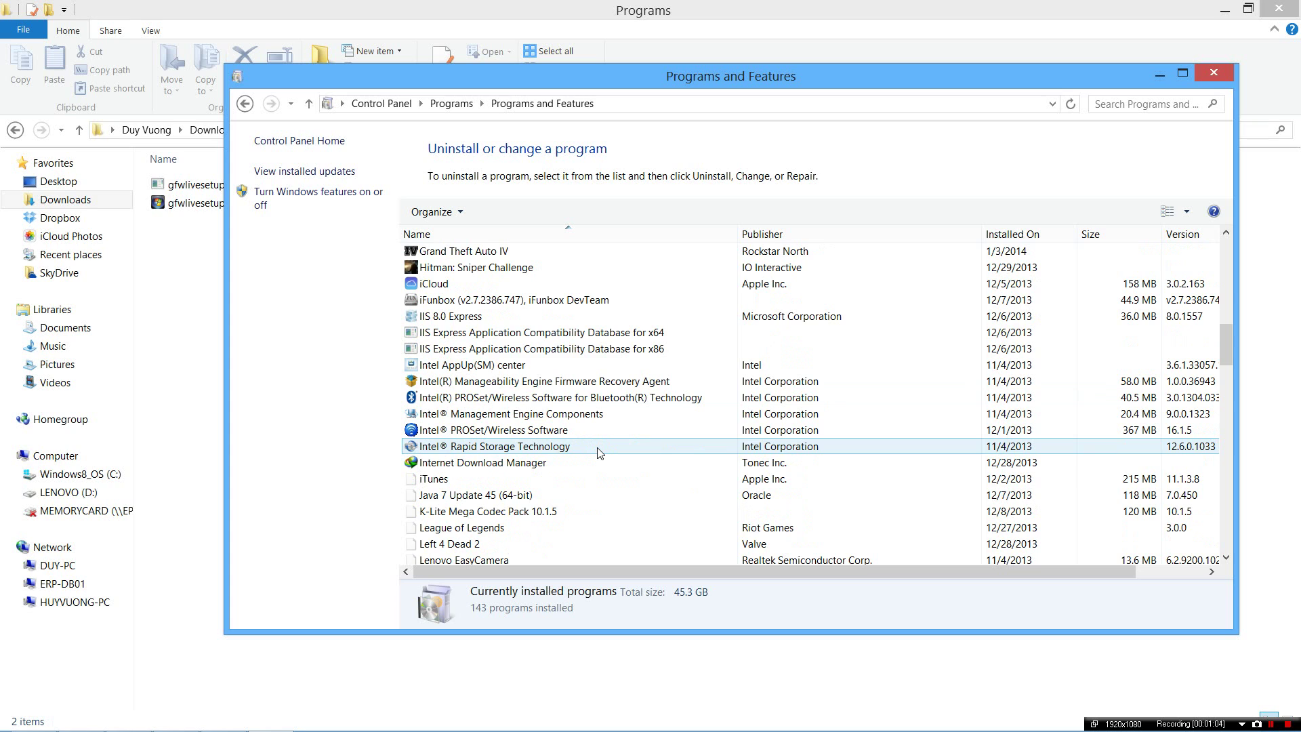
scroll(599, 453, down, 5)
scroll(562, 472, down, 2)
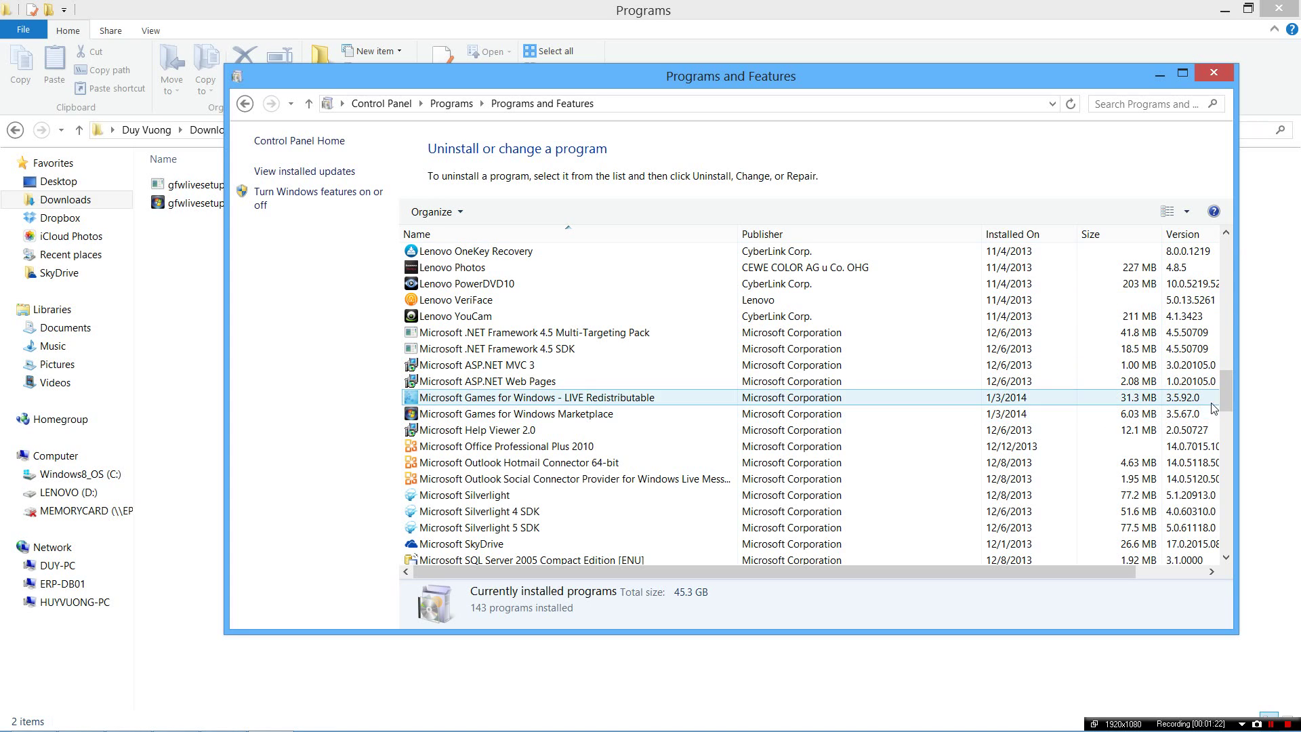
click(1159, 73)
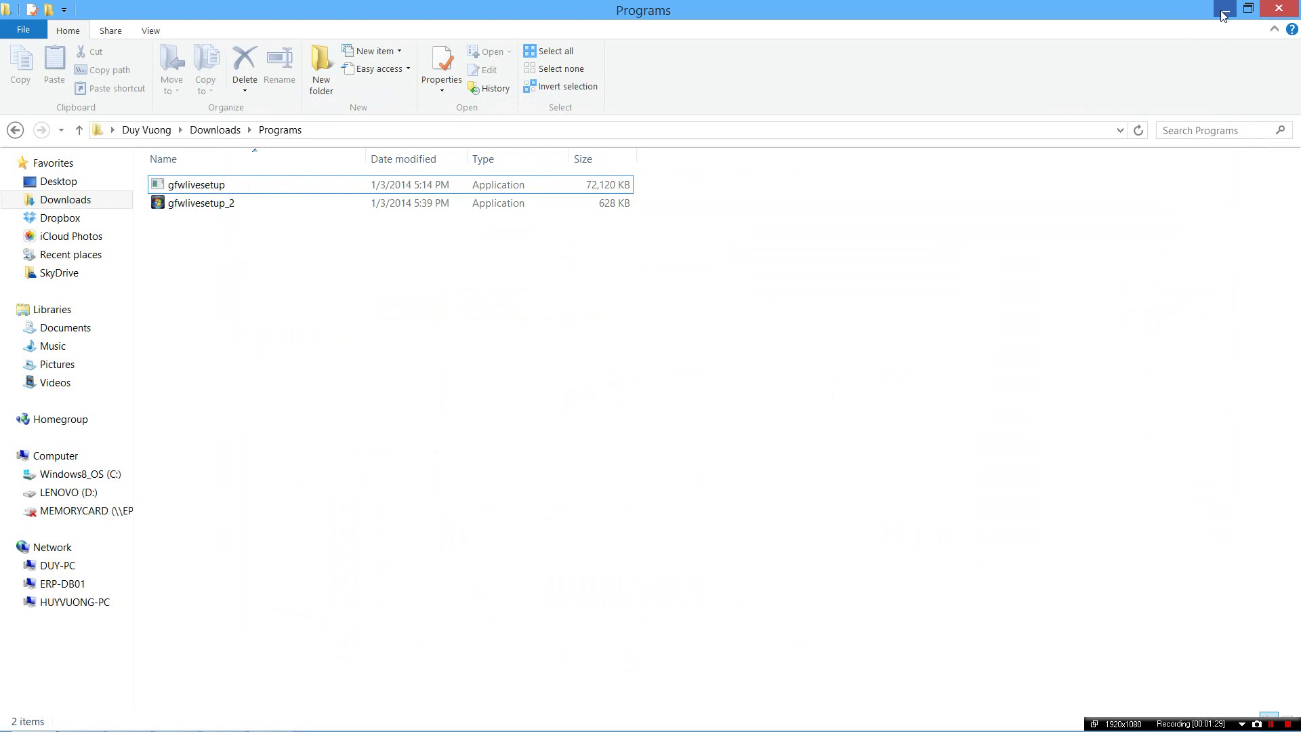
click(1224, 13)
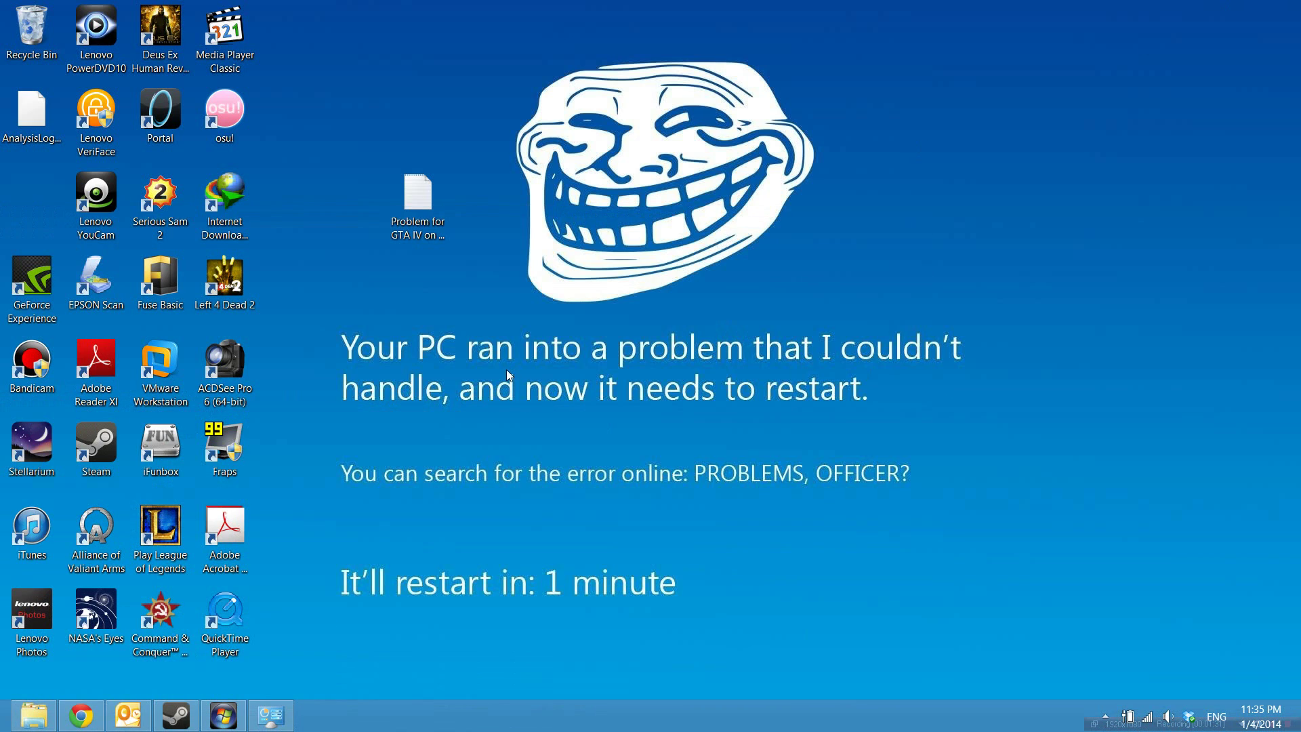
mouse_move(82, 716)
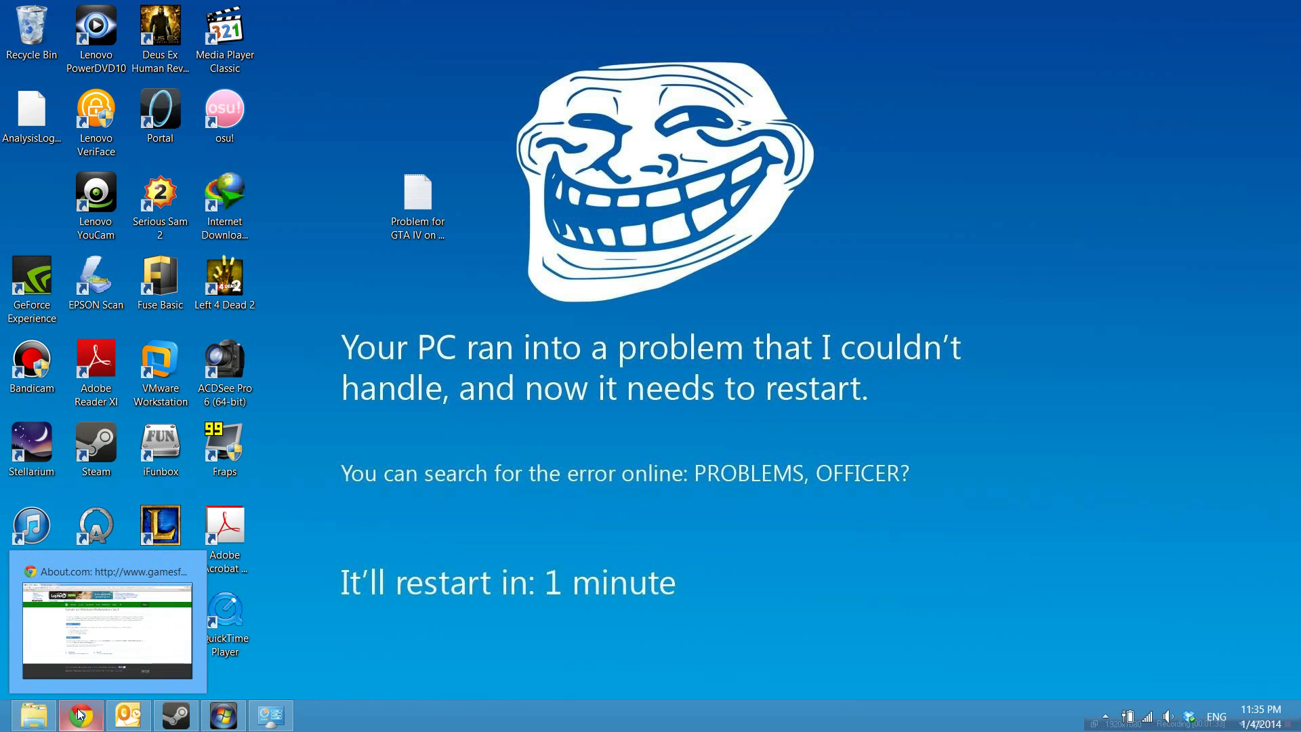
click(94, 665)
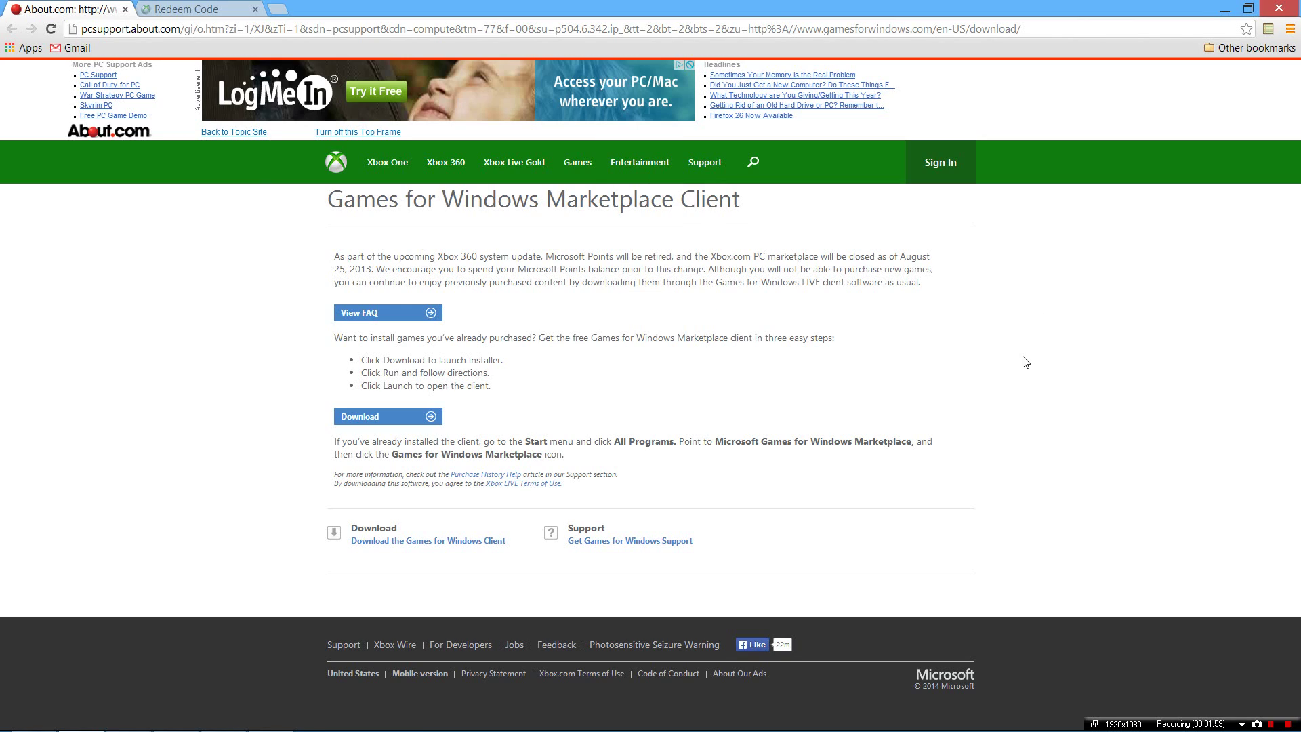
click(1225, 9)
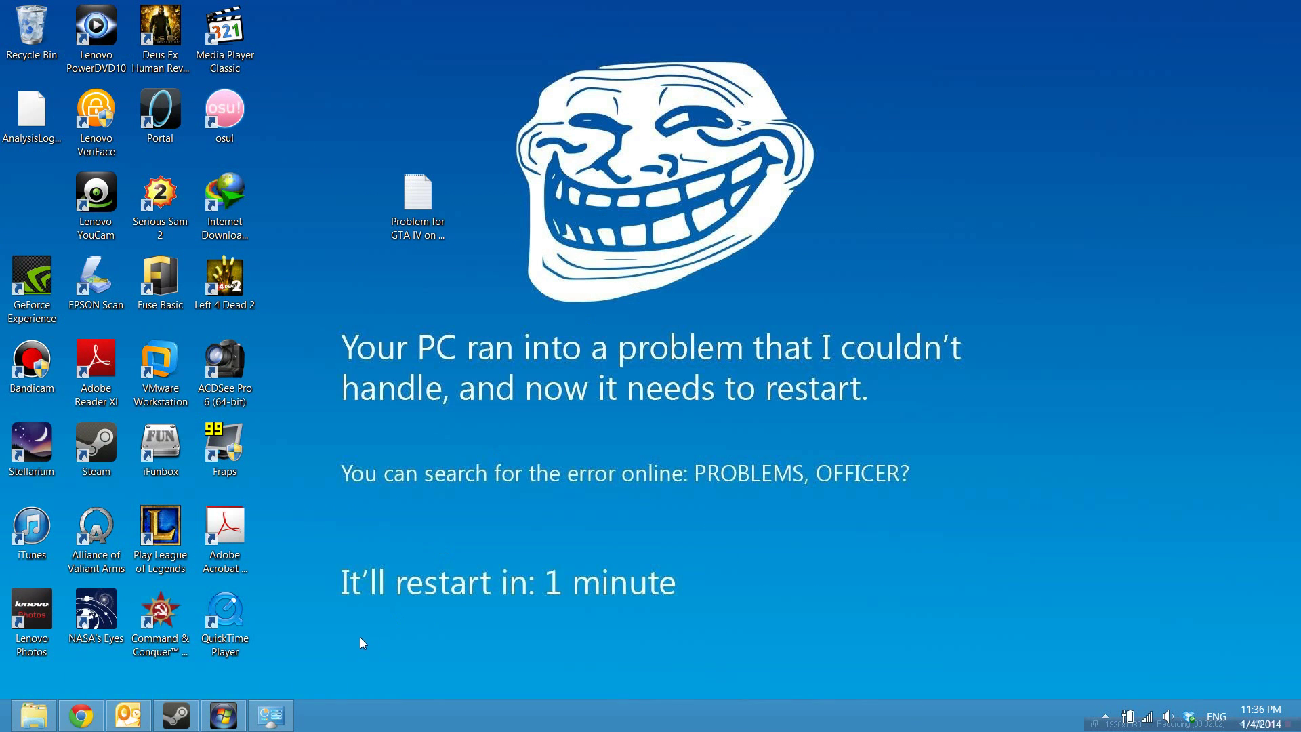
Sign in to Games for Windows Marketplace with the remembered profile, reaching the empty All Downloads list.
click(223, 715)
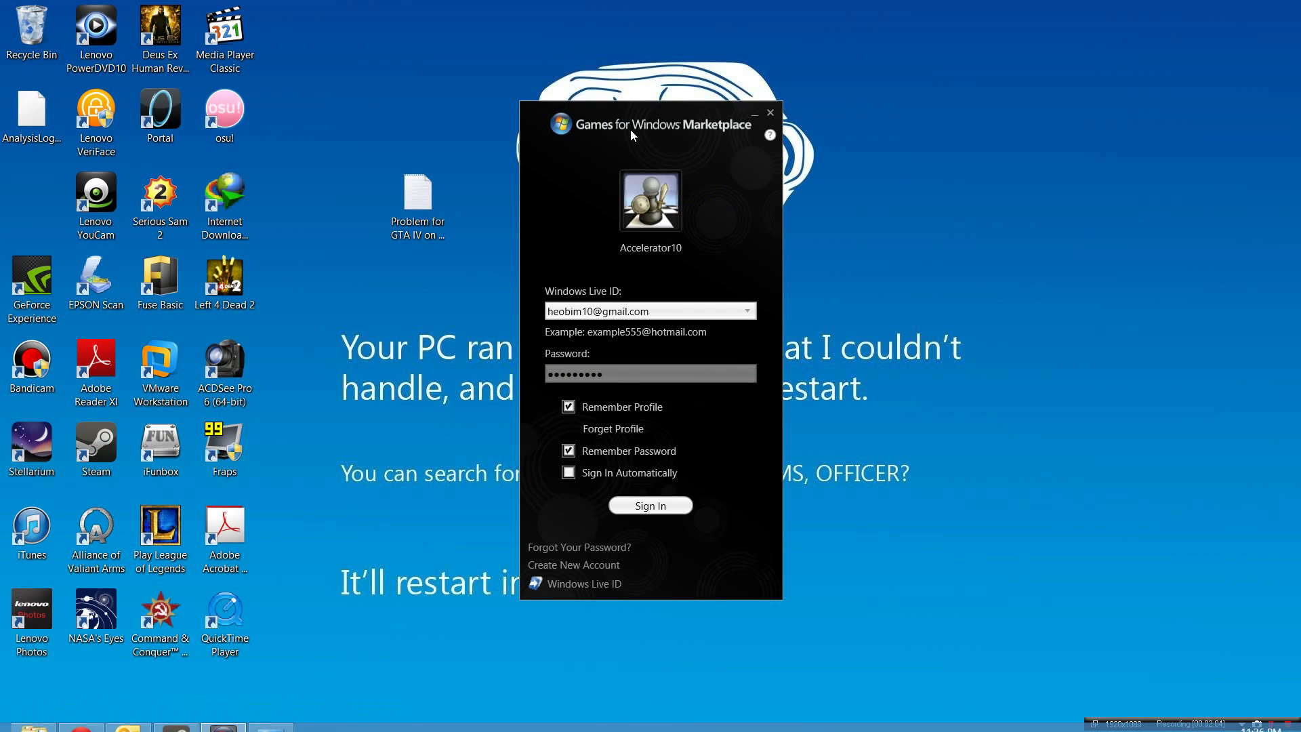
drag(645, 100, 648, 63)
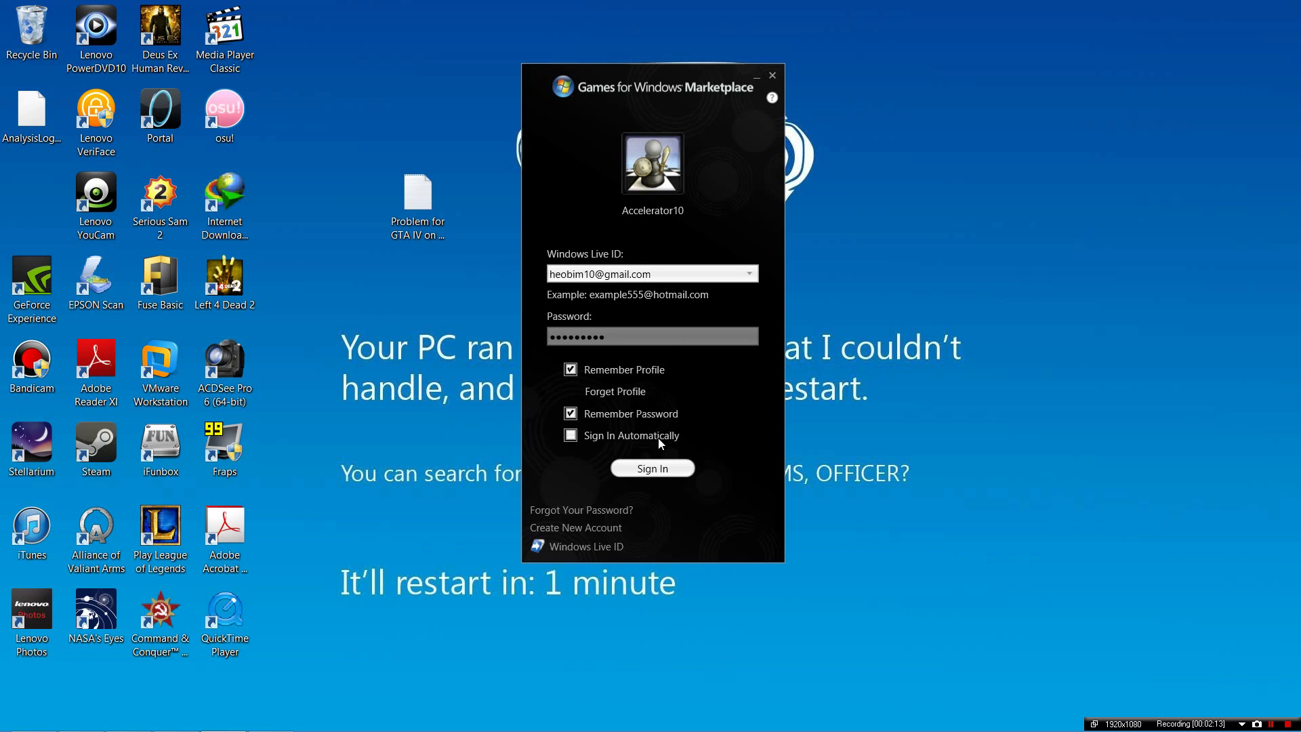
click(635, 468)
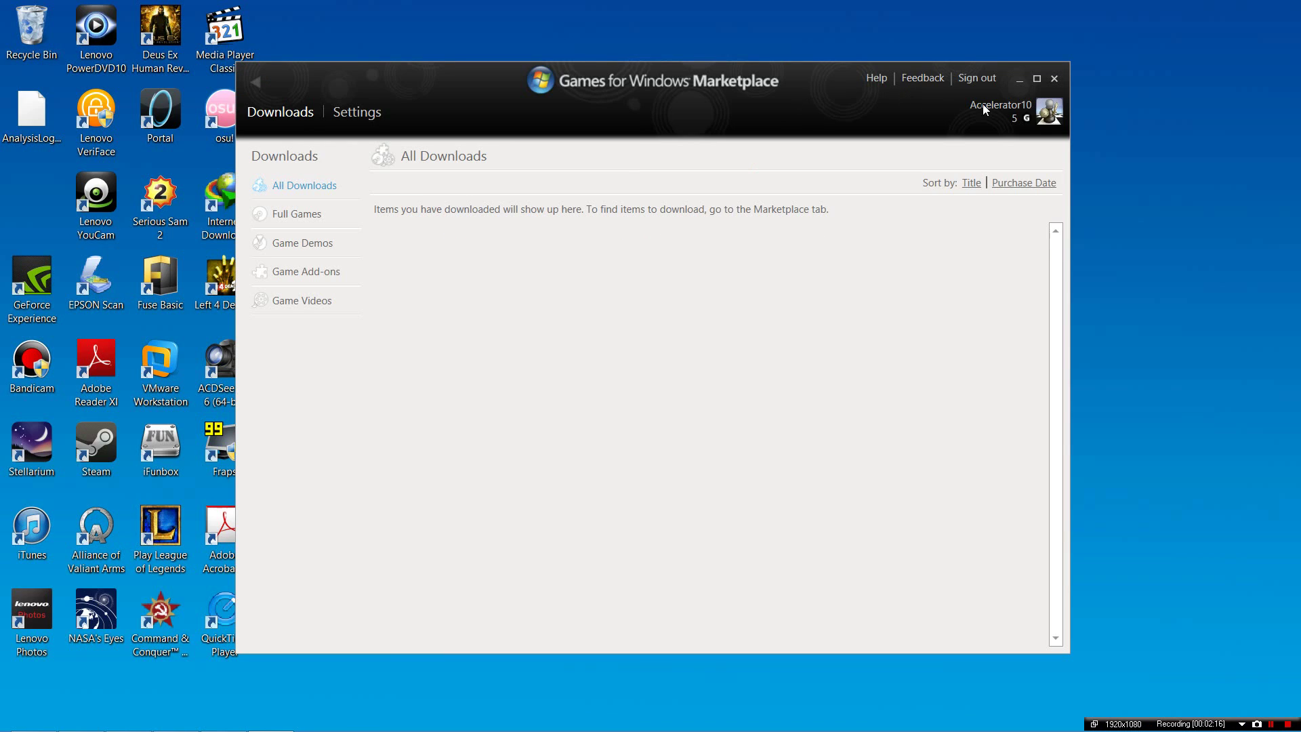
View the Grand Theft Auto IV CD key from Steam's library page, then return to Chrome.
click(1019, 82)
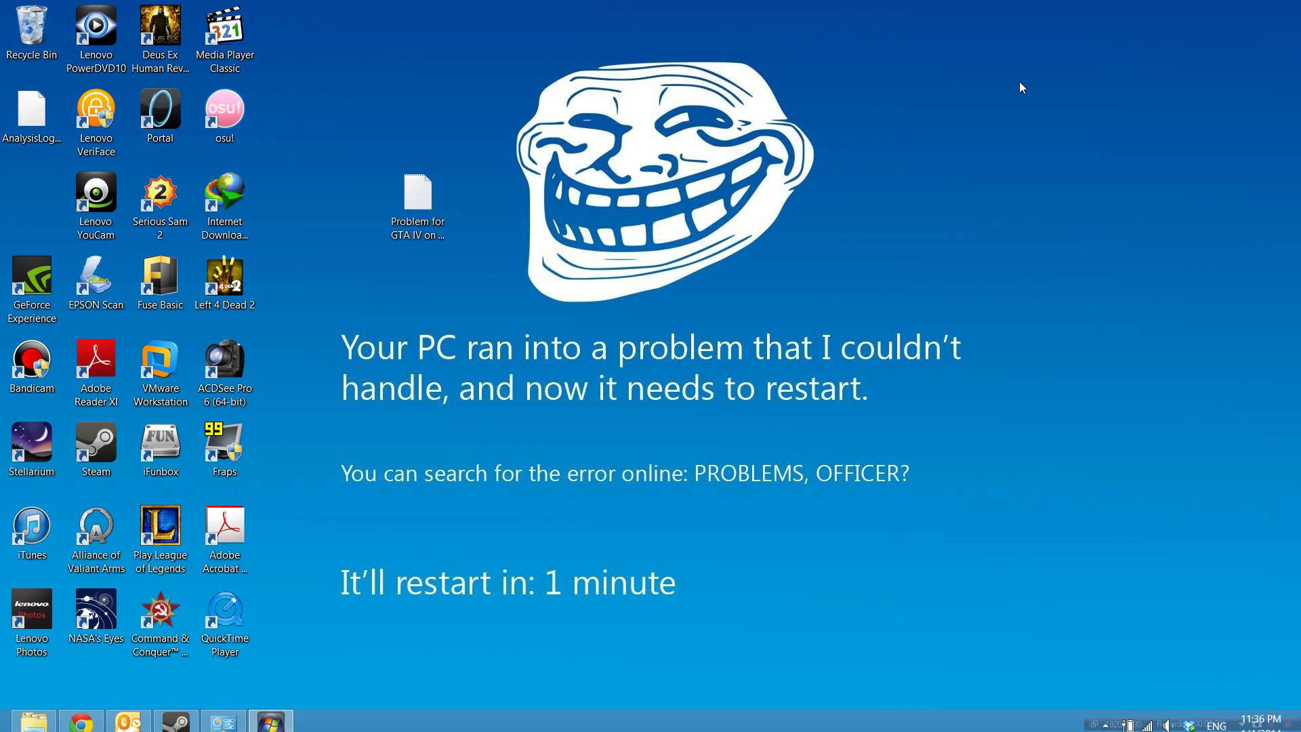
double_click(96, 446)
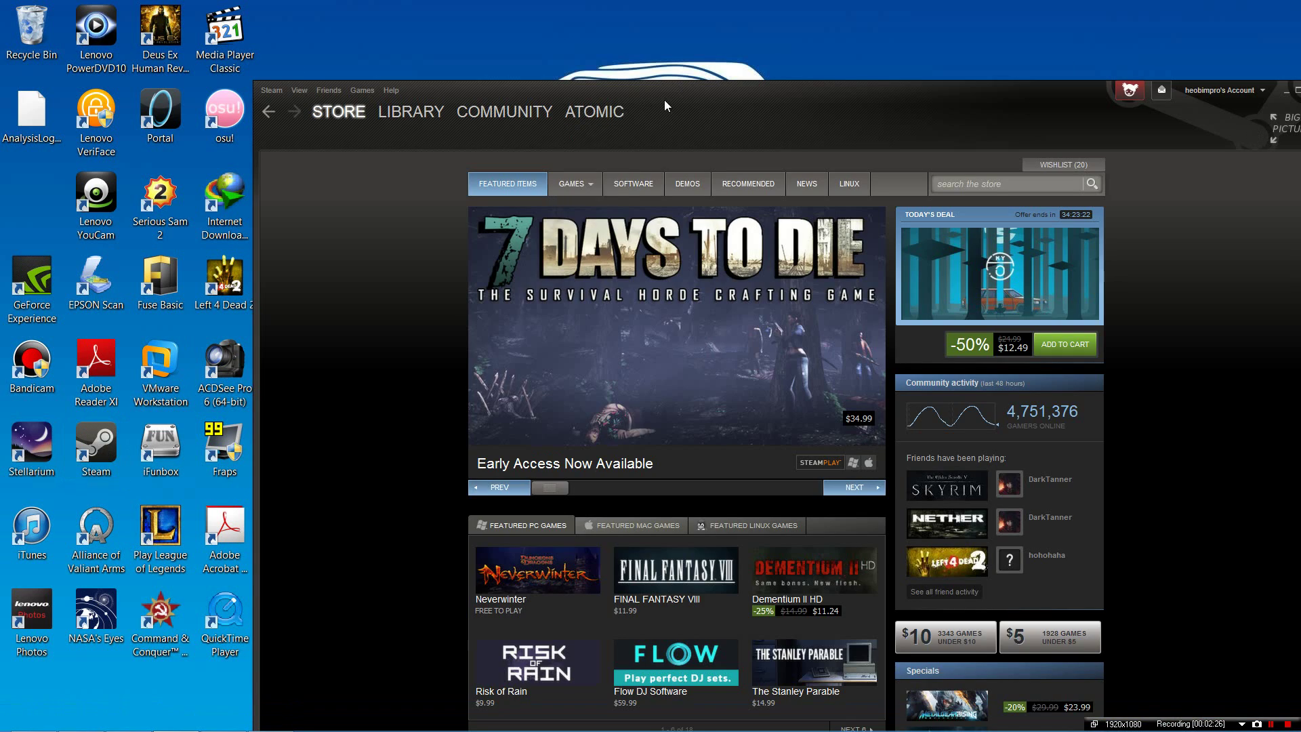
click(396, 117)
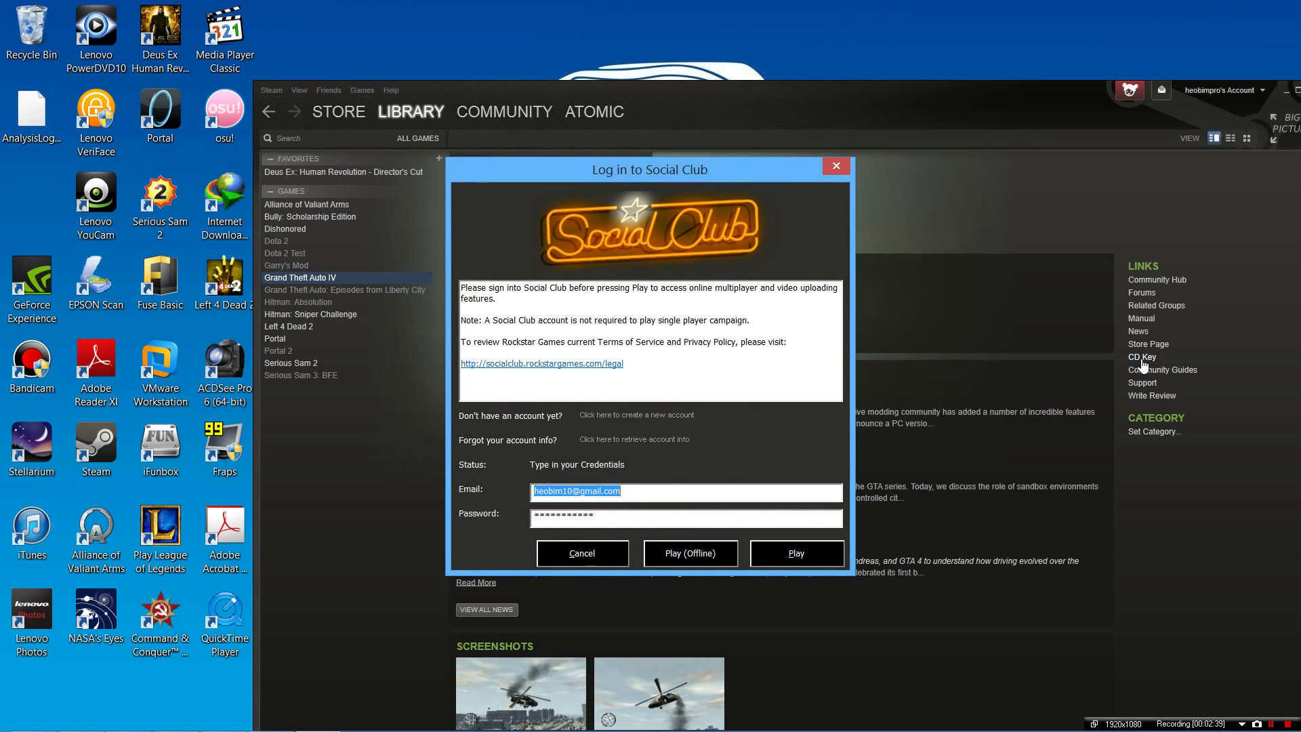
click(1143, 359)
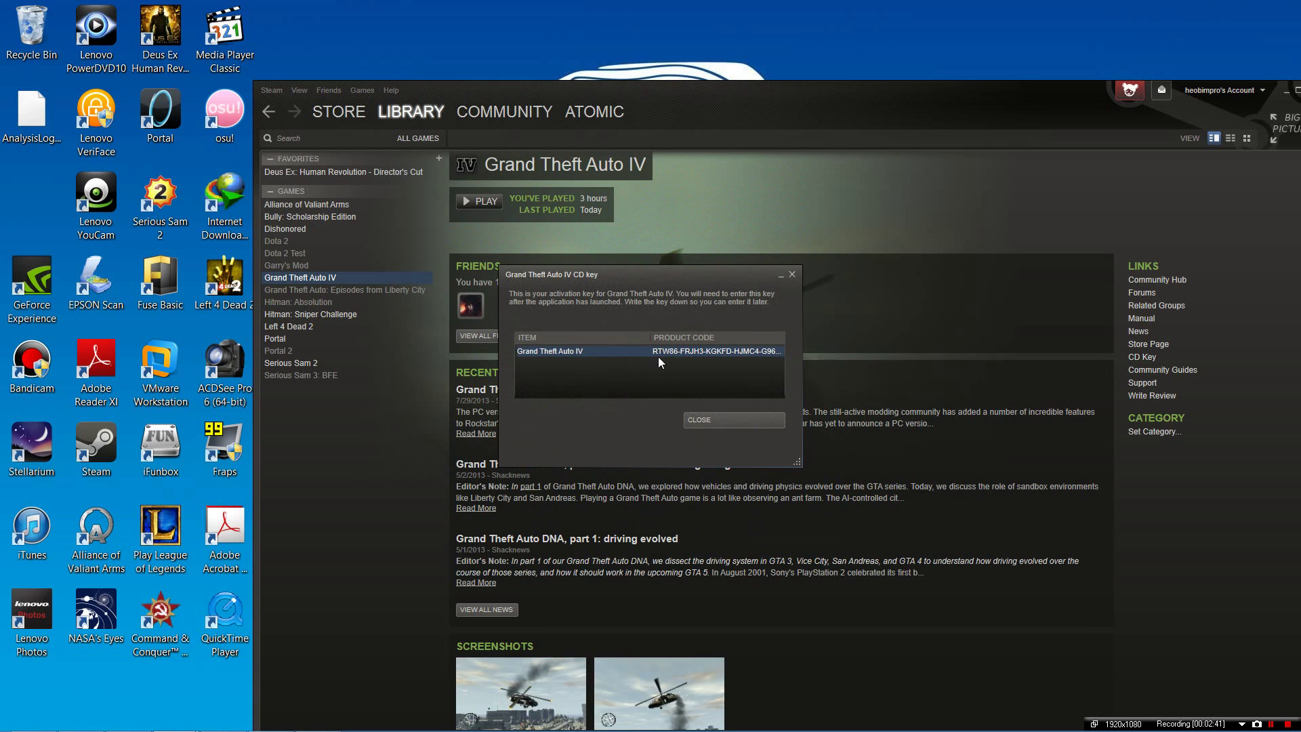
click(706, 418)
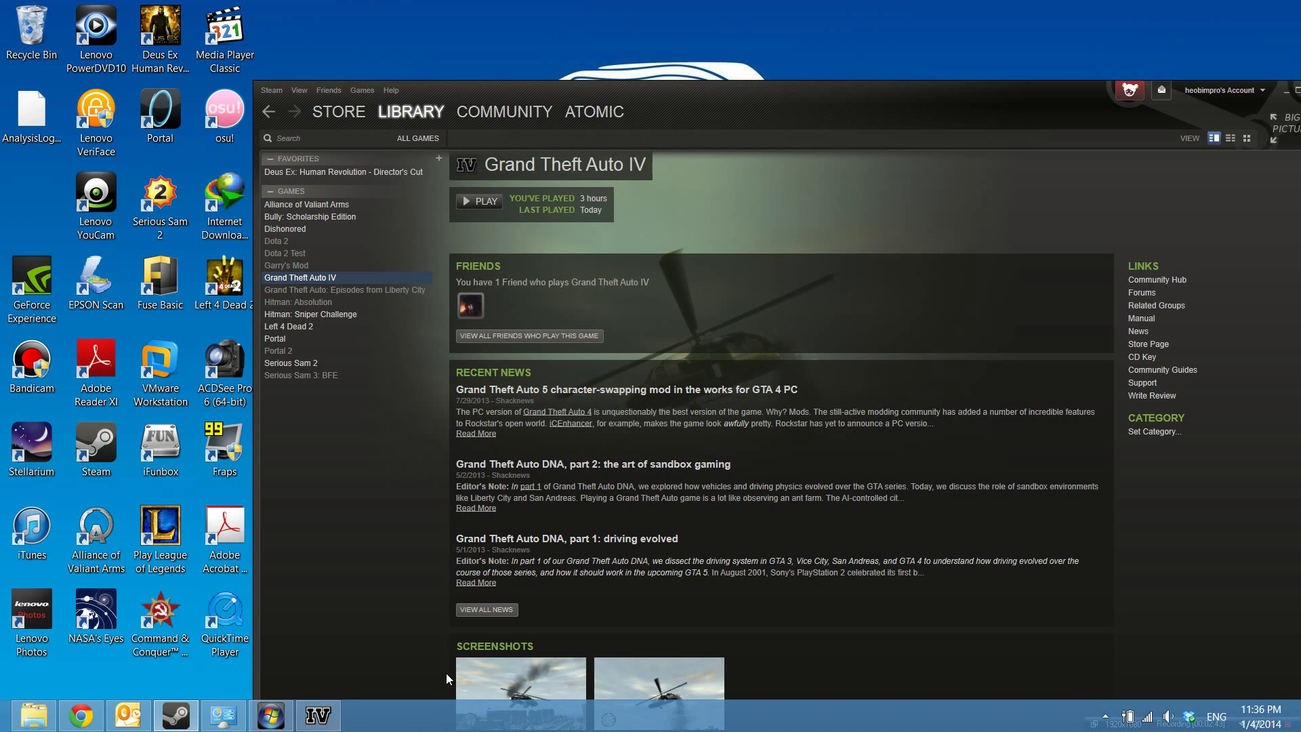
click(81, 715)
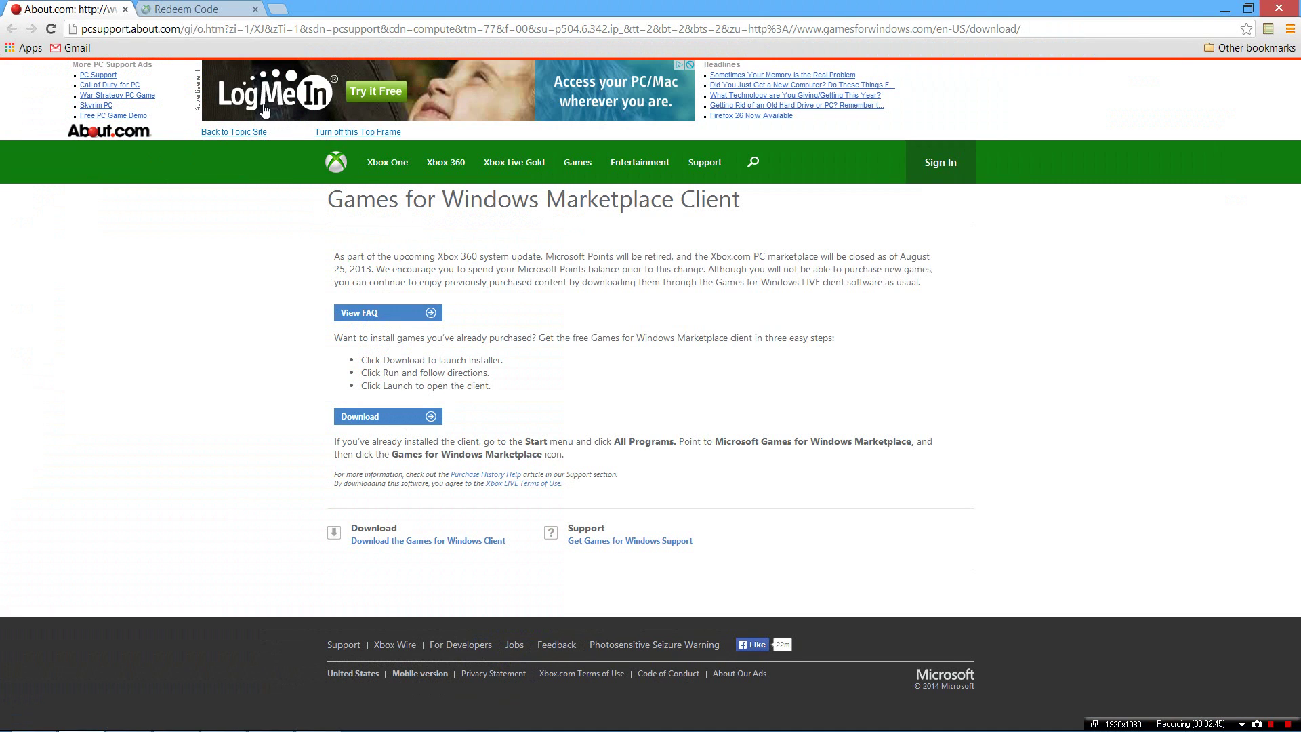
Open the Xbox Redeem Code entry prompt, cancel it, and minimize Chrome.
click(221, 7)
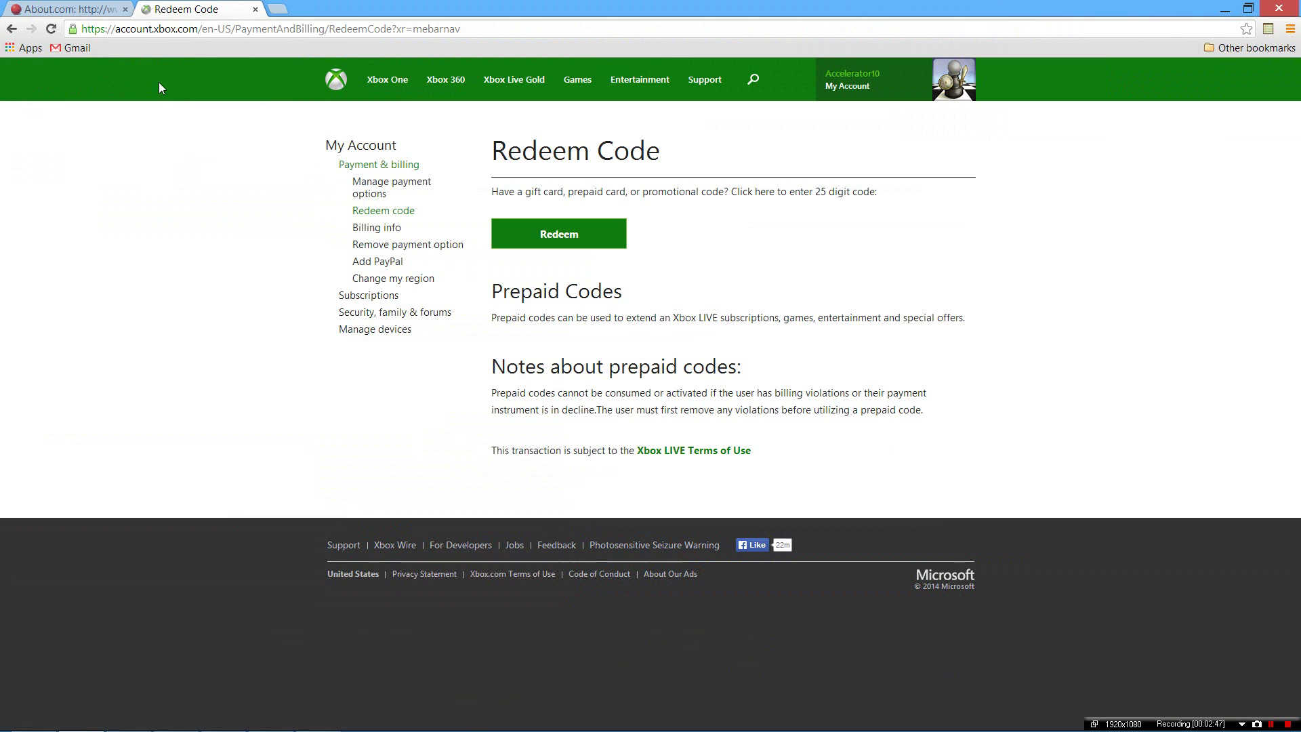
click(549, 234)
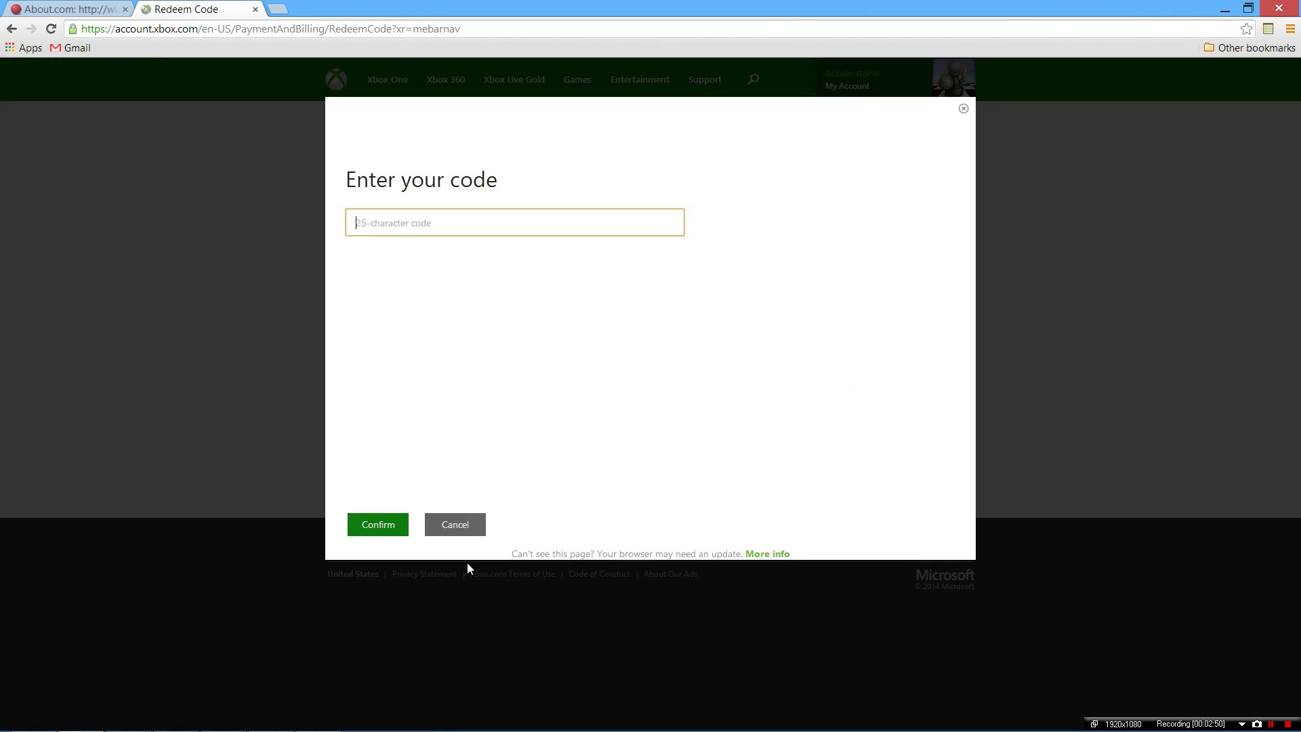
click(466, 526)
click(1226, 9)
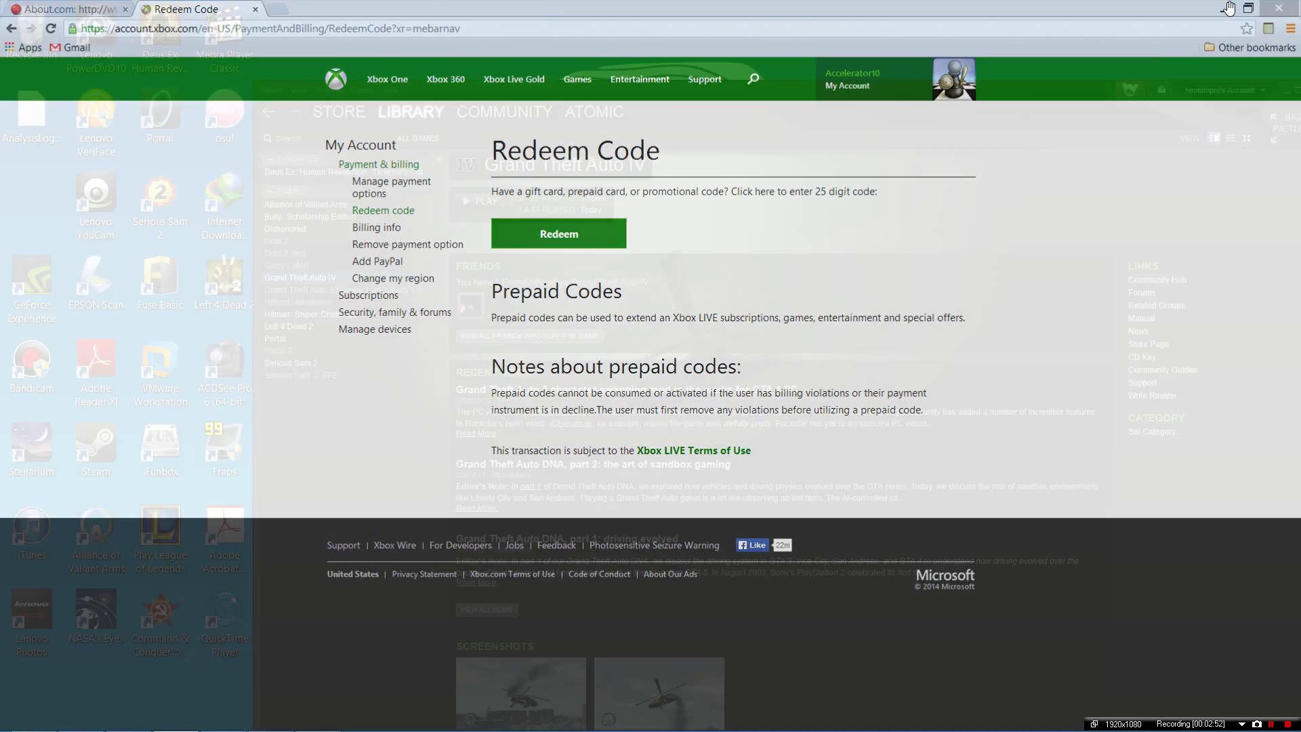
Start Grand Theft Auto IV offline, dismissing the already-running error and the not-logged-in notice.
click(485, 201)
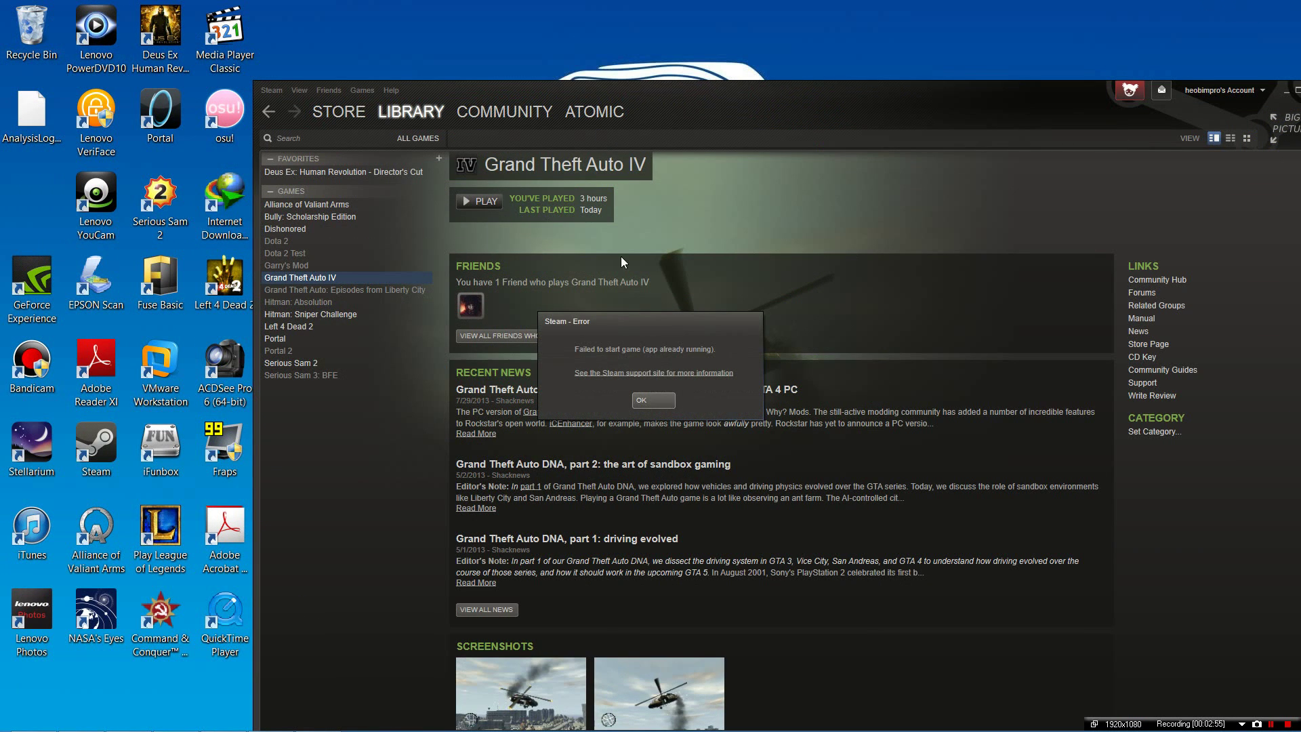
click(667, 396)
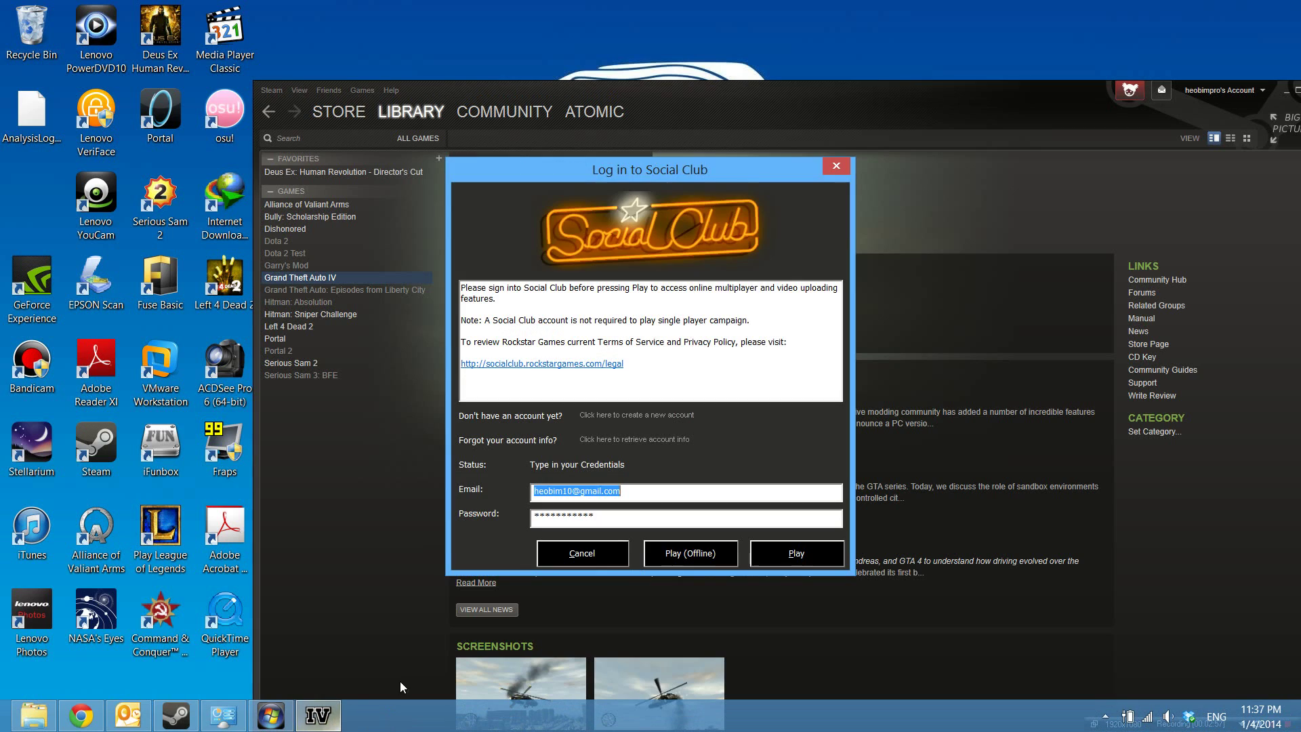
click(668, 555)
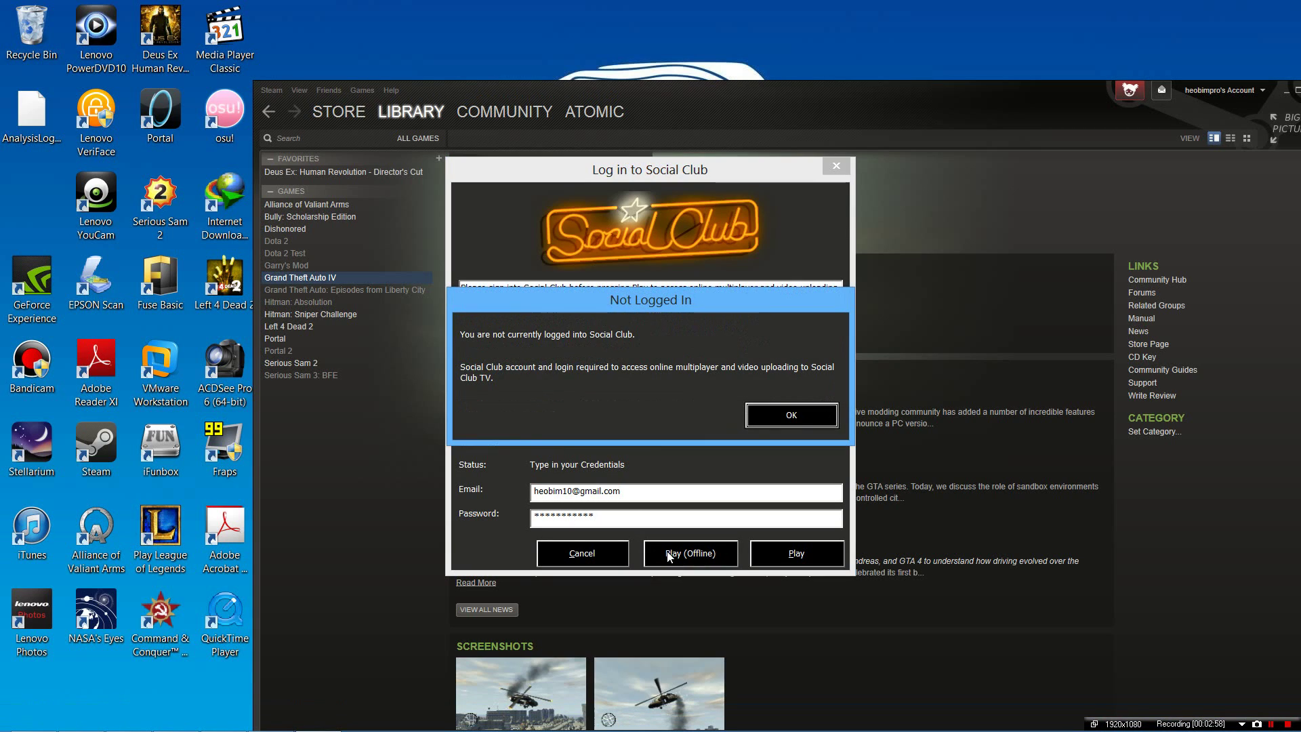
click(828, 419)
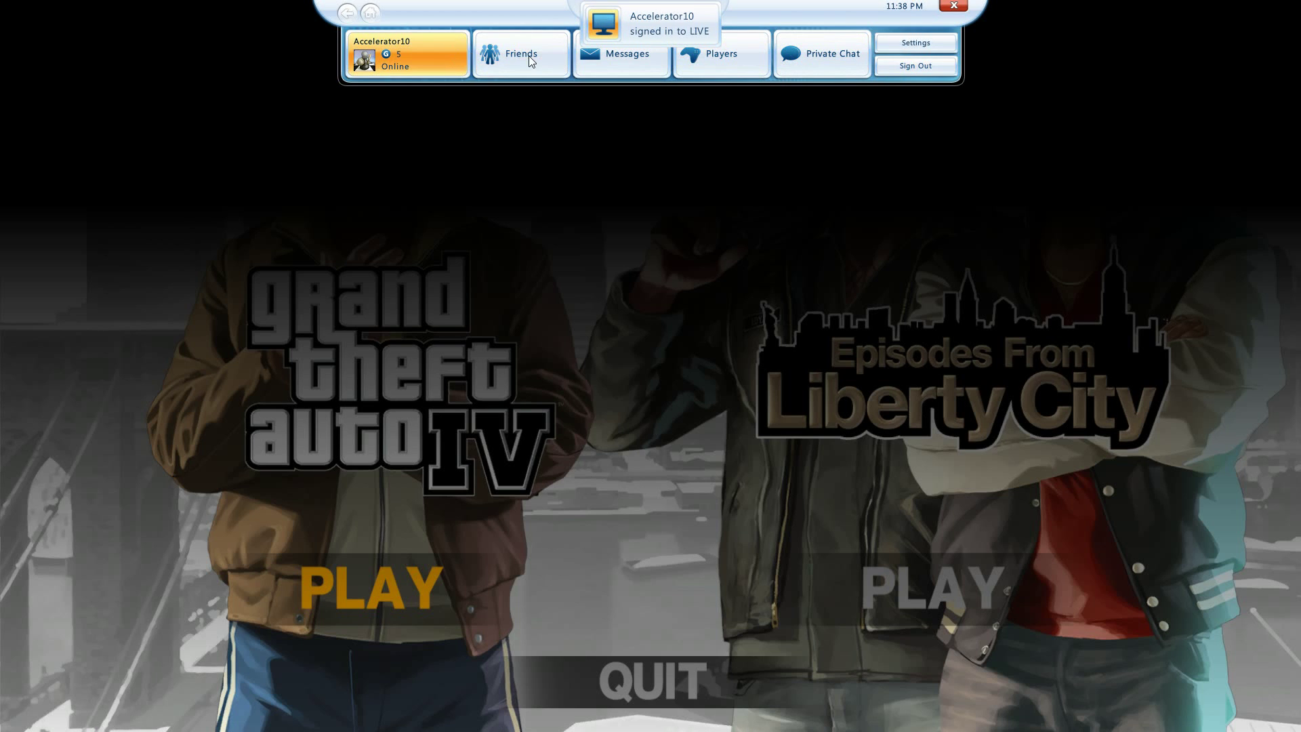
Close the Games for Windows LIVE guide bar once the game has loaded.
click(955, 8)
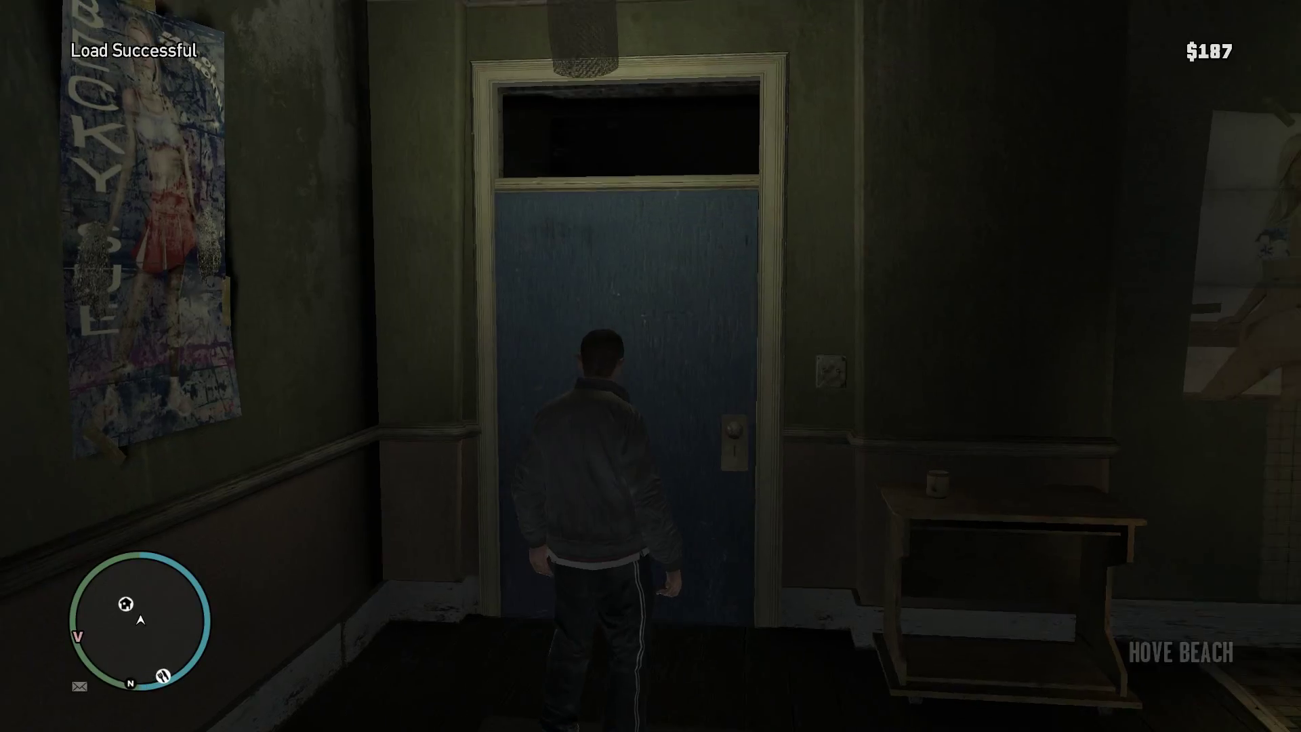
Walk Niko through the apartment and out the blue door into the stairwell.
key(w)
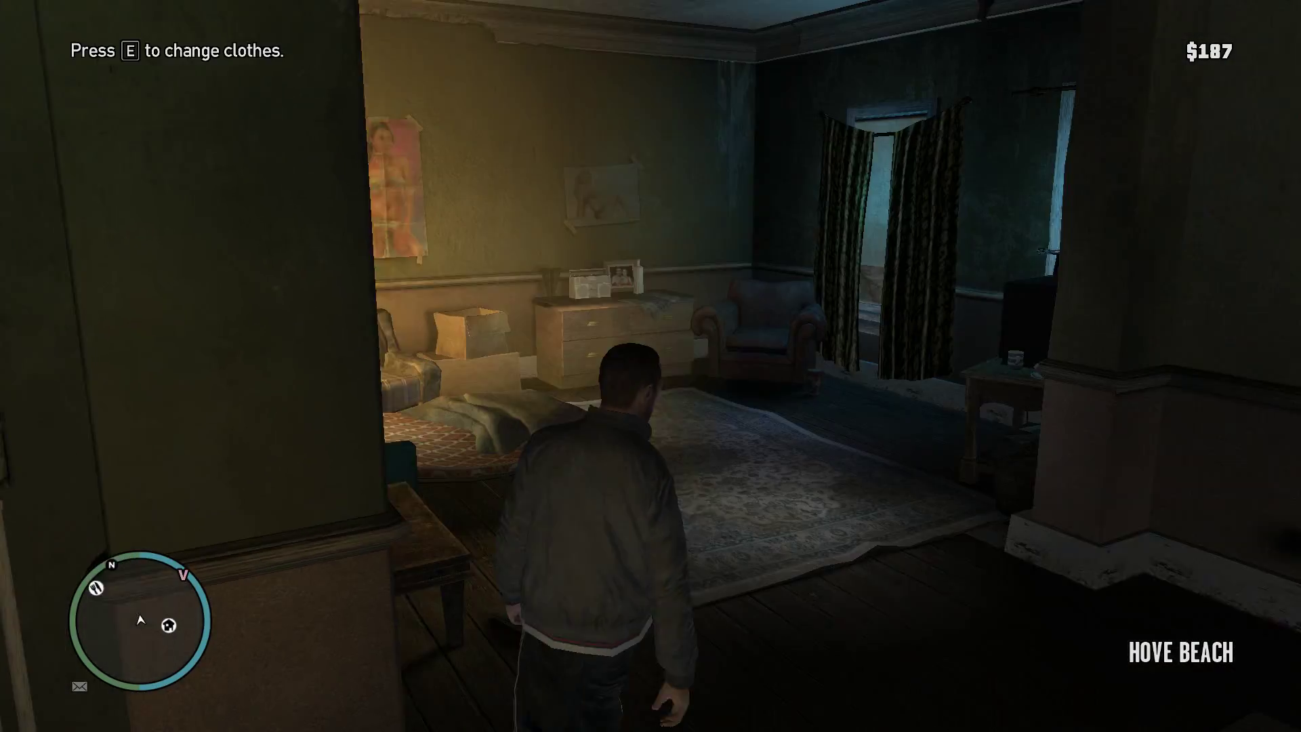
key(w)
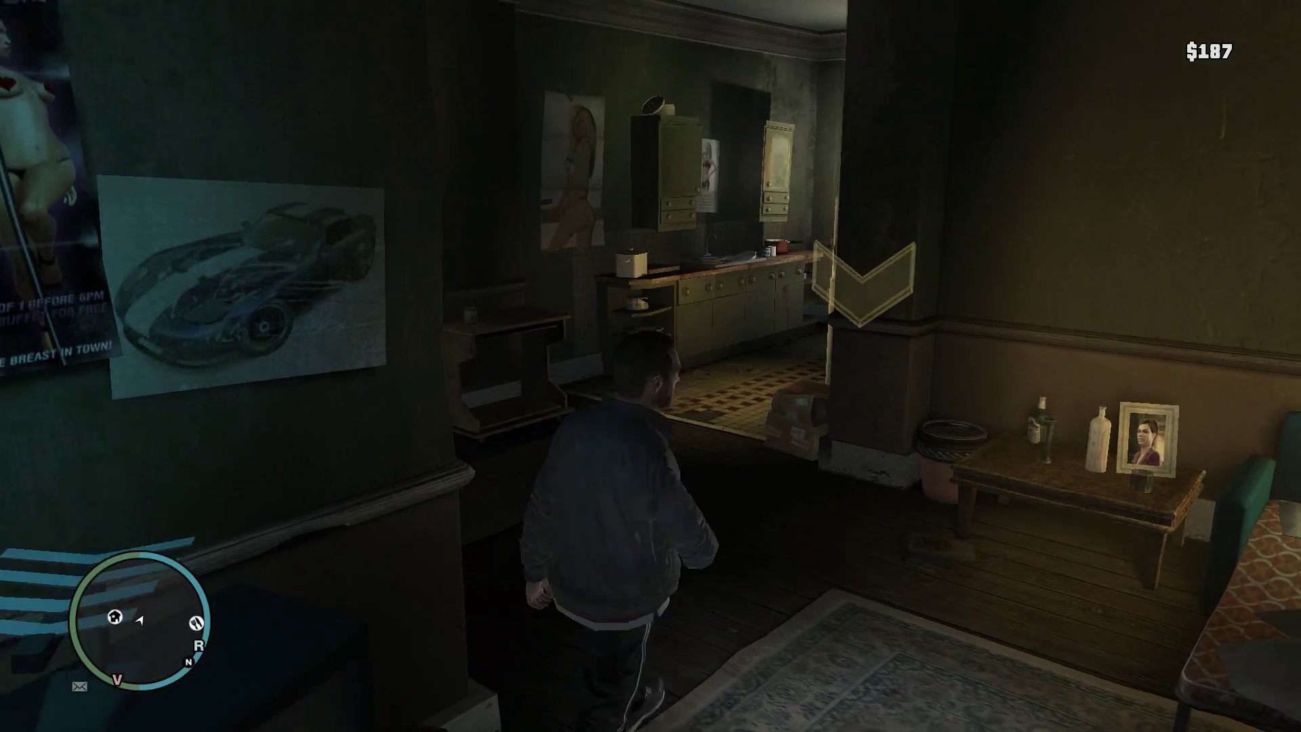
key(w)
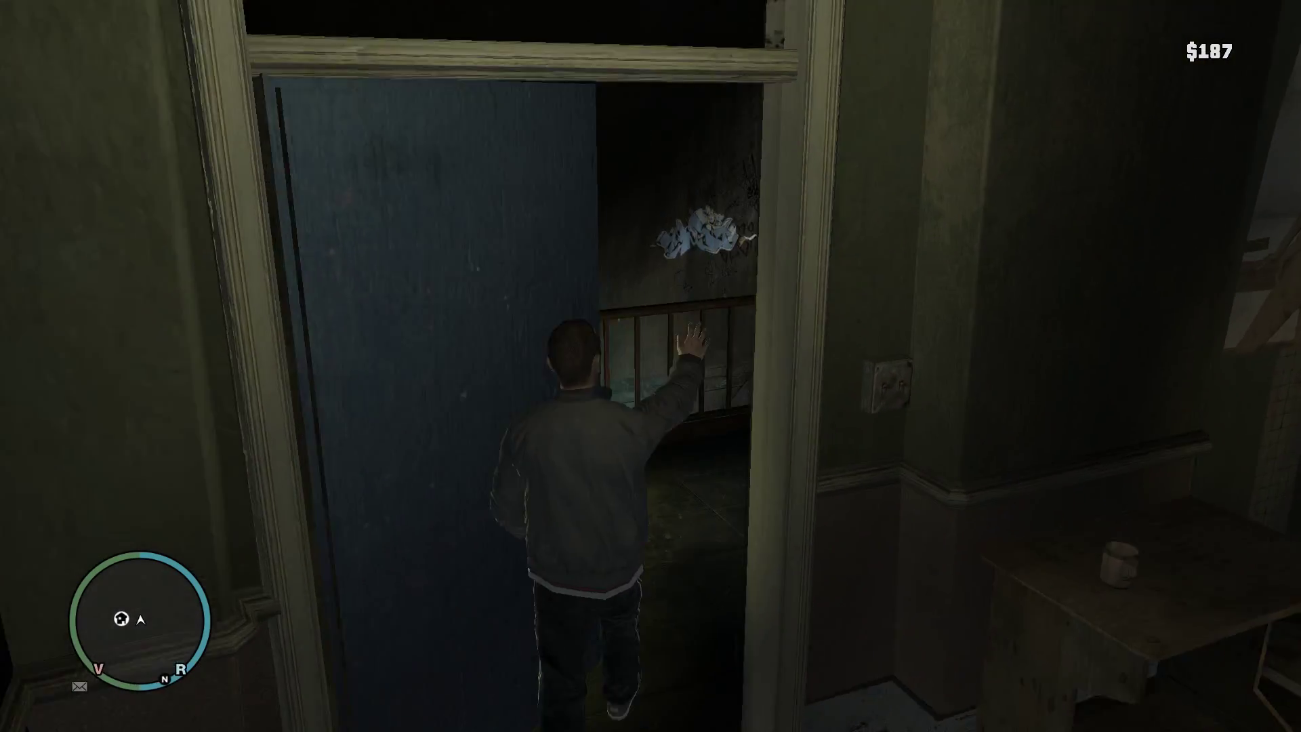
Activate the DOC - Health cheat from the phone's cheat list, then open the pause menu.
key(Up)
key(w)
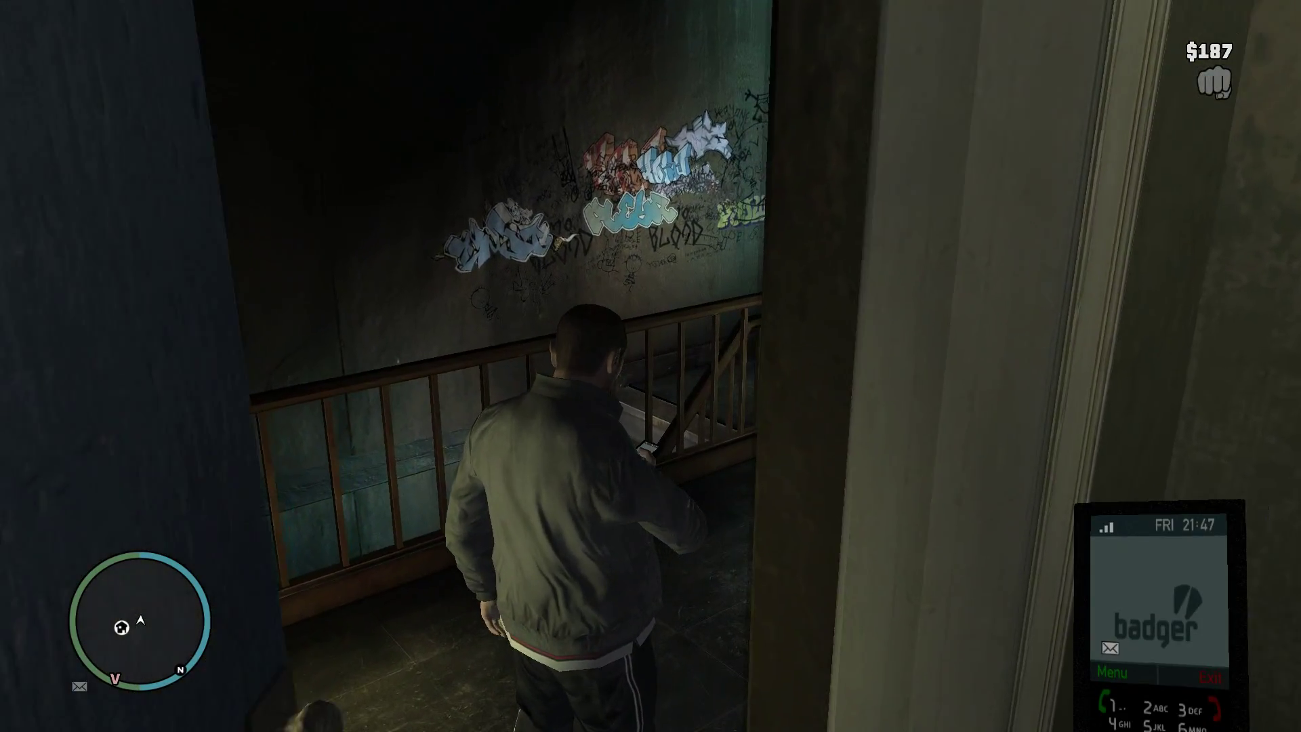
key(Up)
key(w)
key(Return)
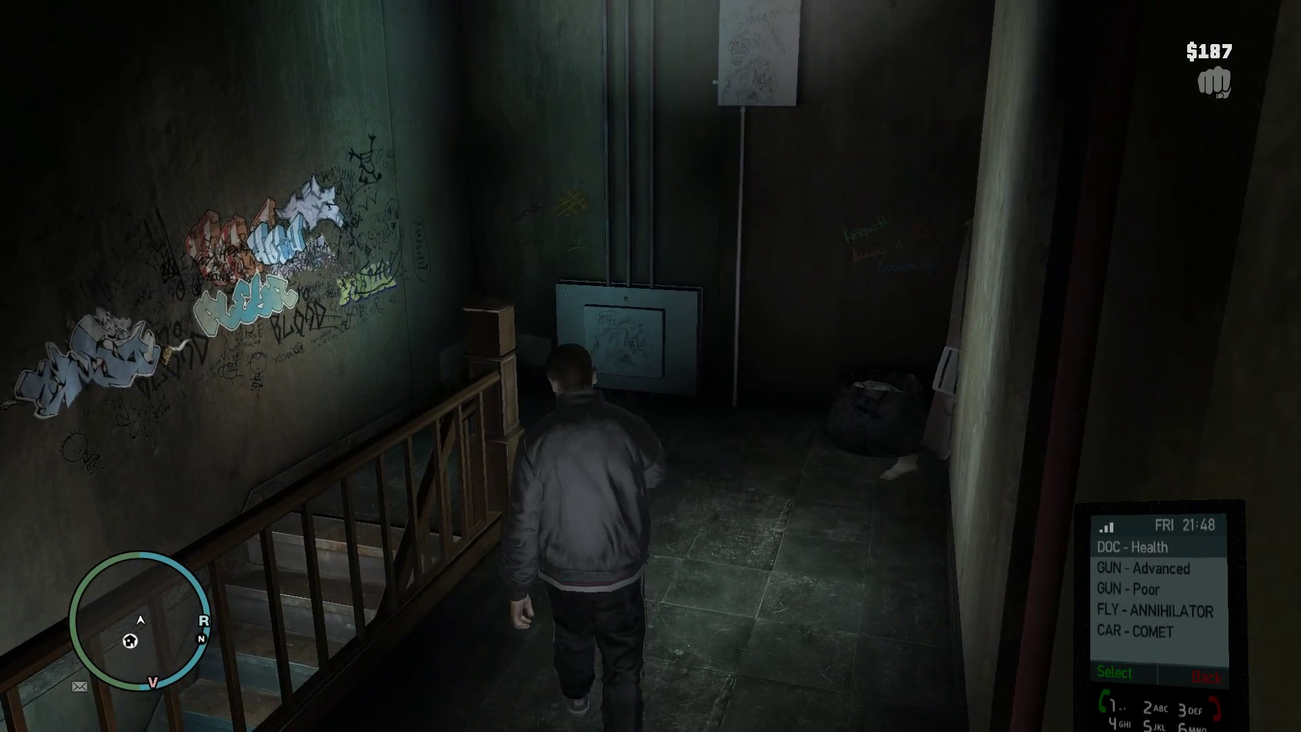
key(Down)
key(Up)
key(w)
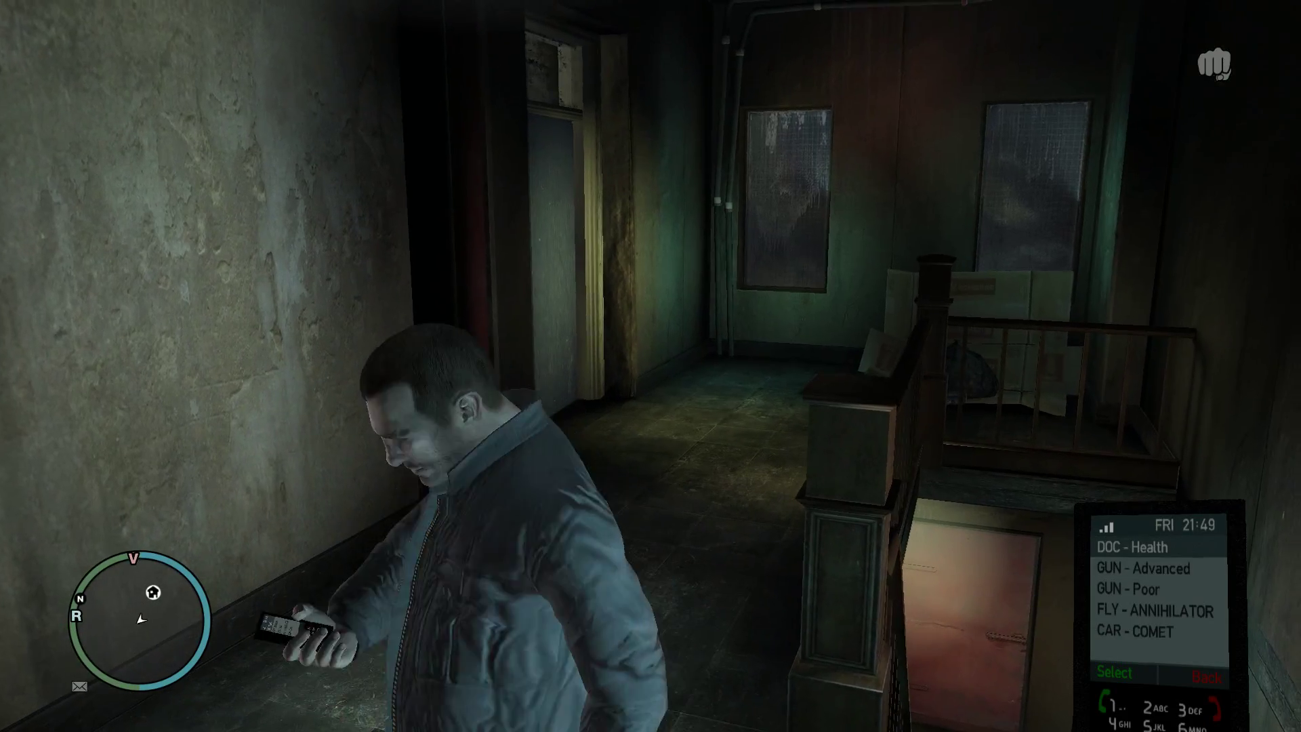
key(Return)
key(w)
key(Escape)
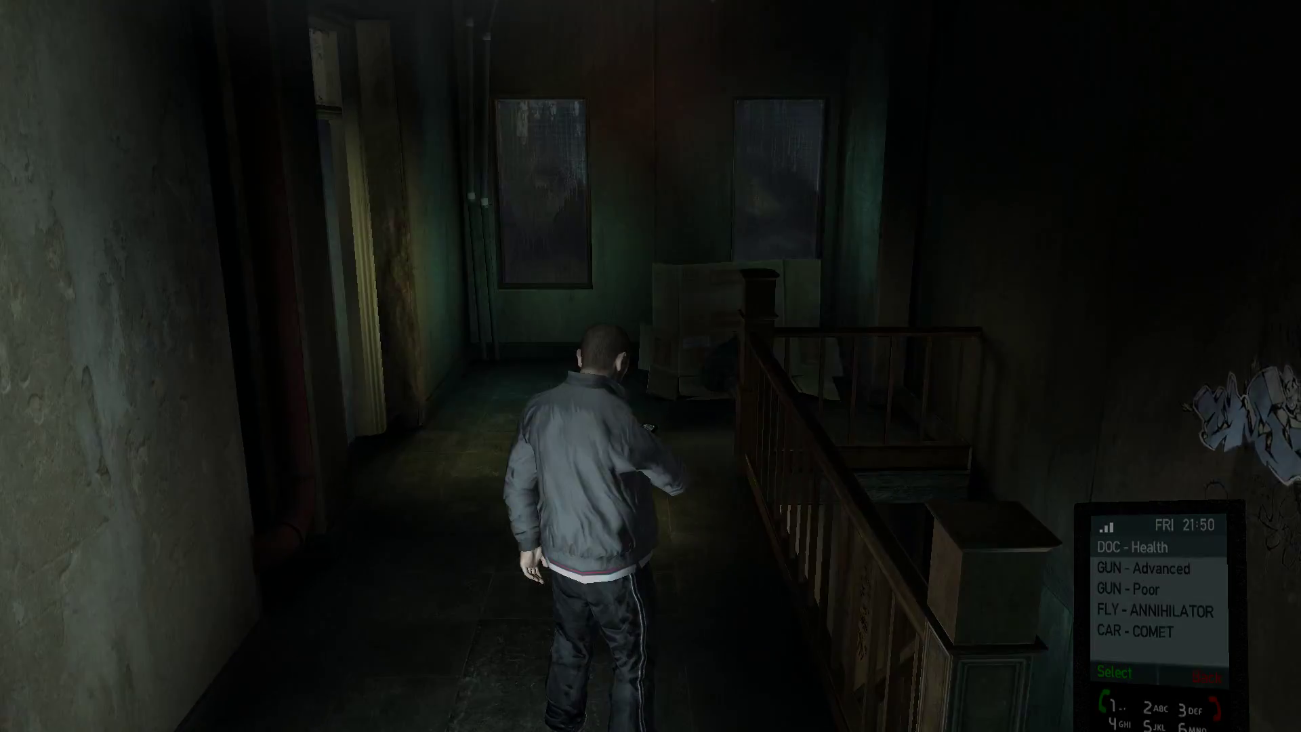
Quit the game and browse Steam's library through Serious Sam 2, Portal 2 and Portal to Left 4 Dead 2.
click(1166, 105)
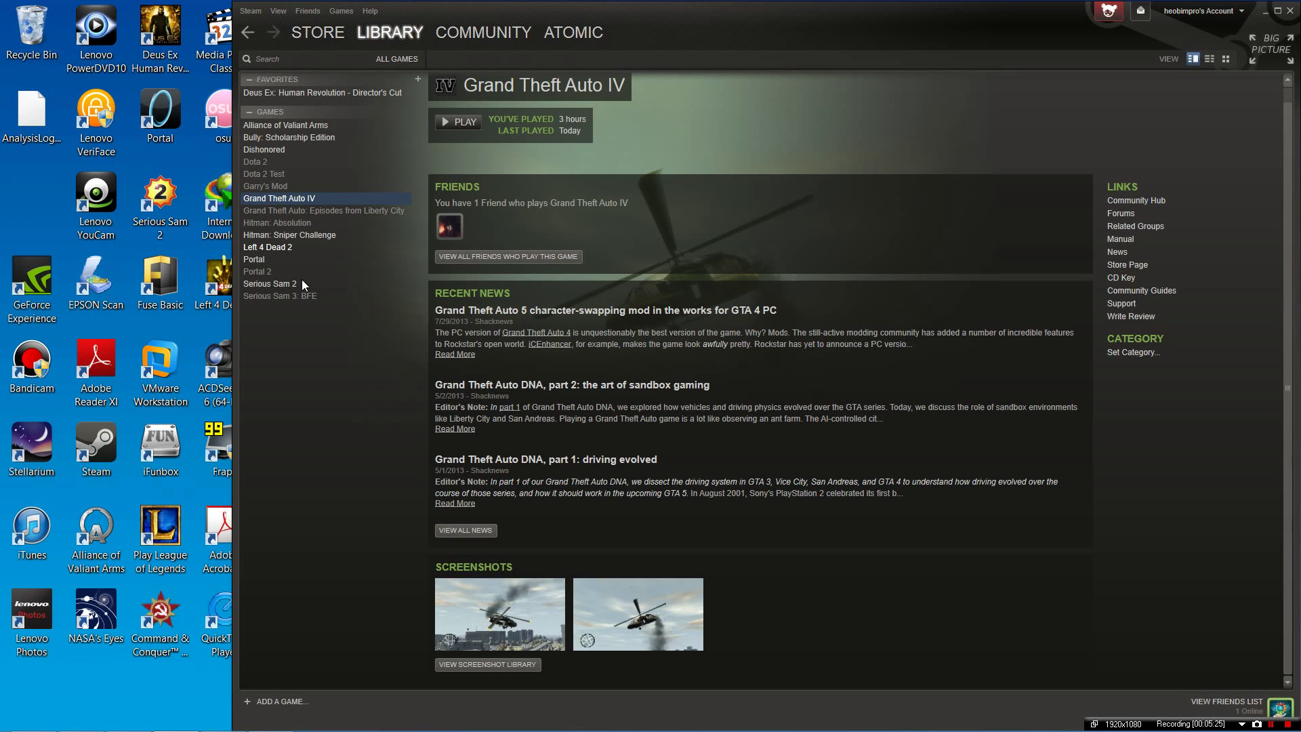
click(300, 283)
click(297, 271)
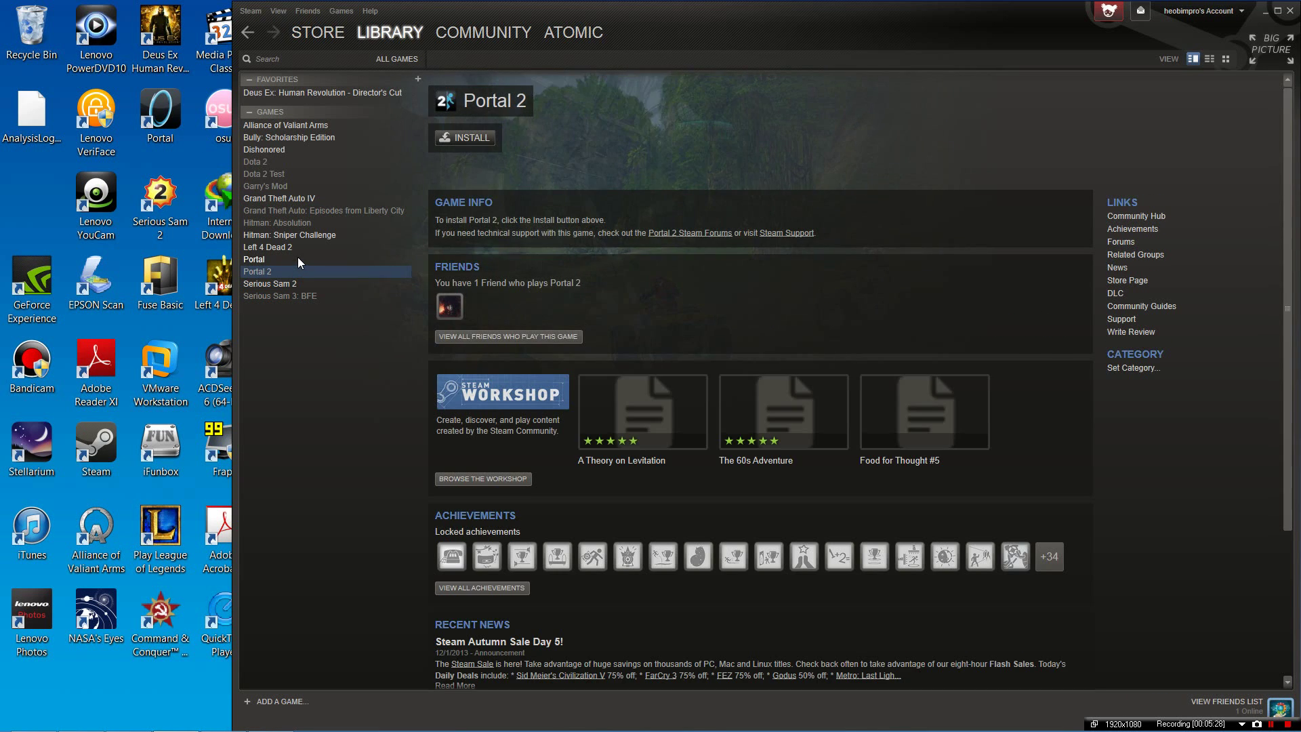
click(298, 258)
click(304, 247)
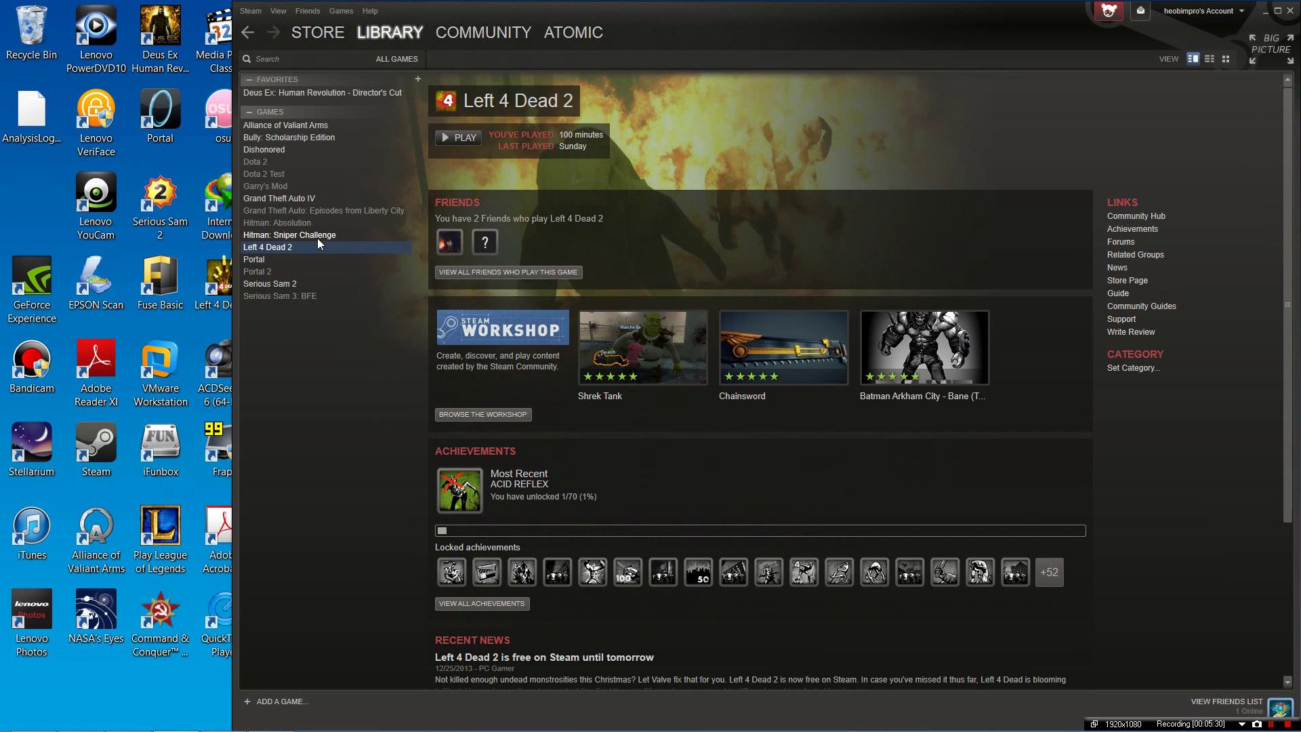